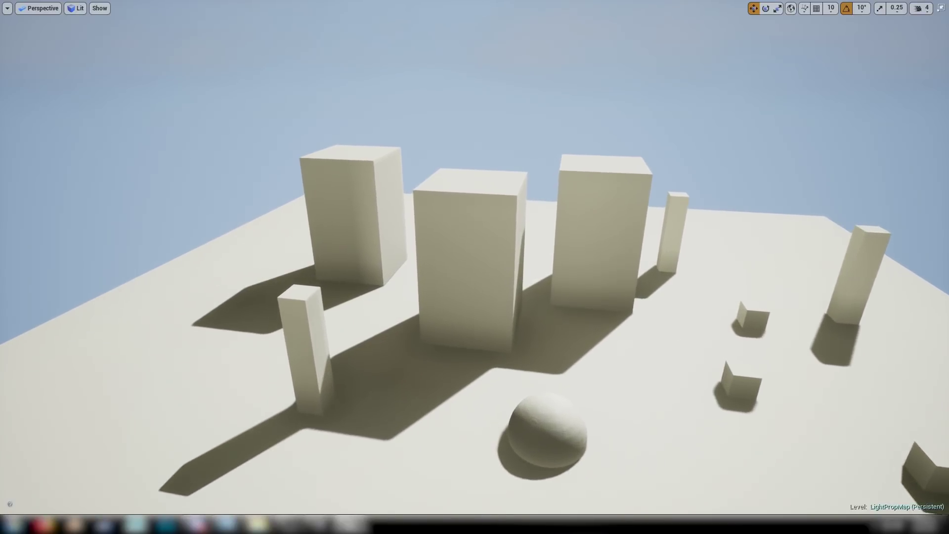
key(w)
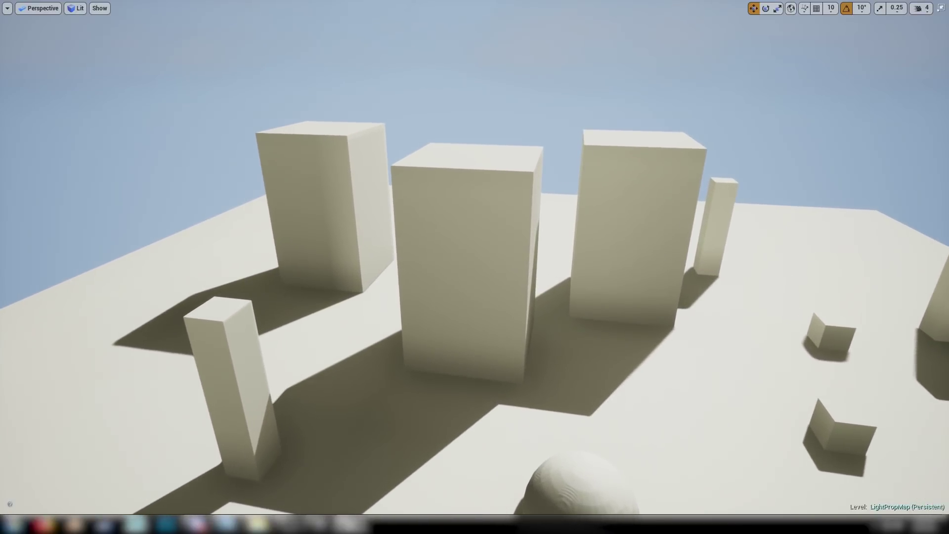
key(a)
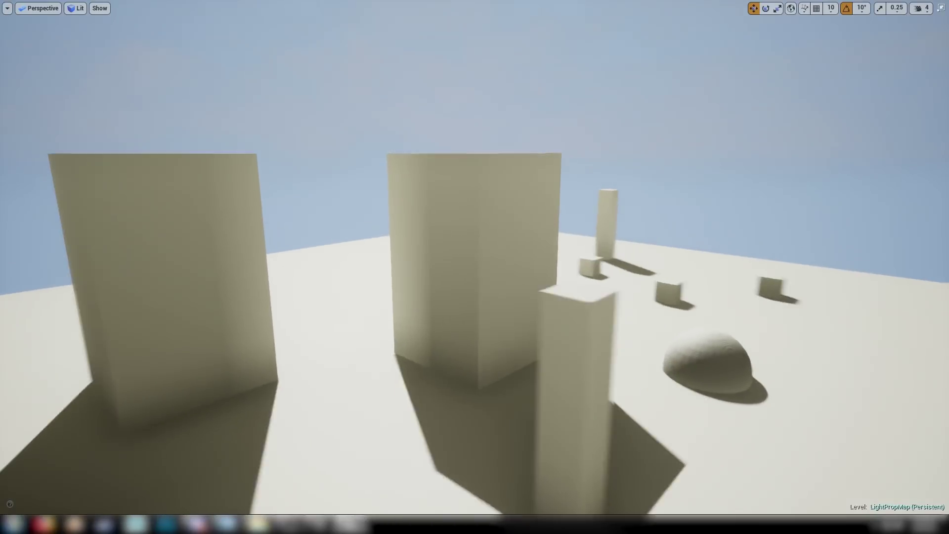
key(a)
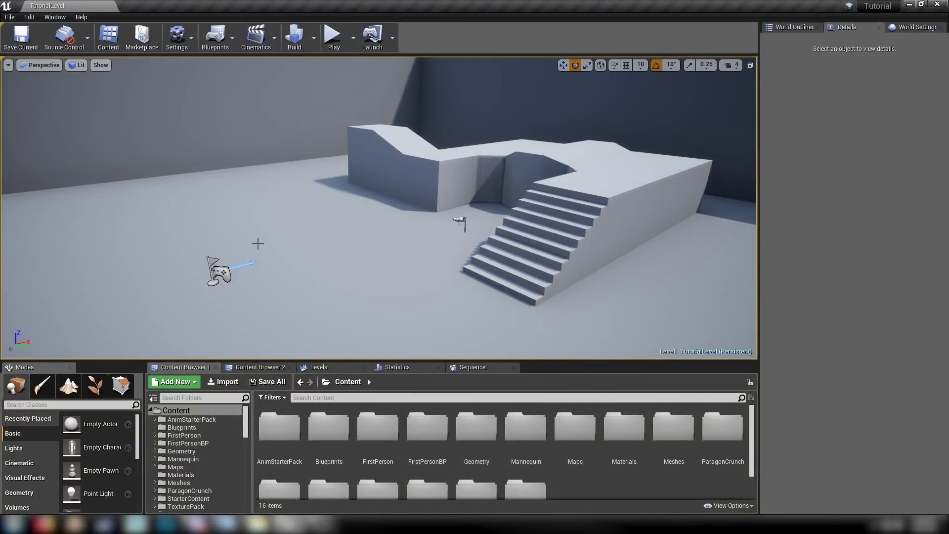
- Create a new empty level
click(10, 18)
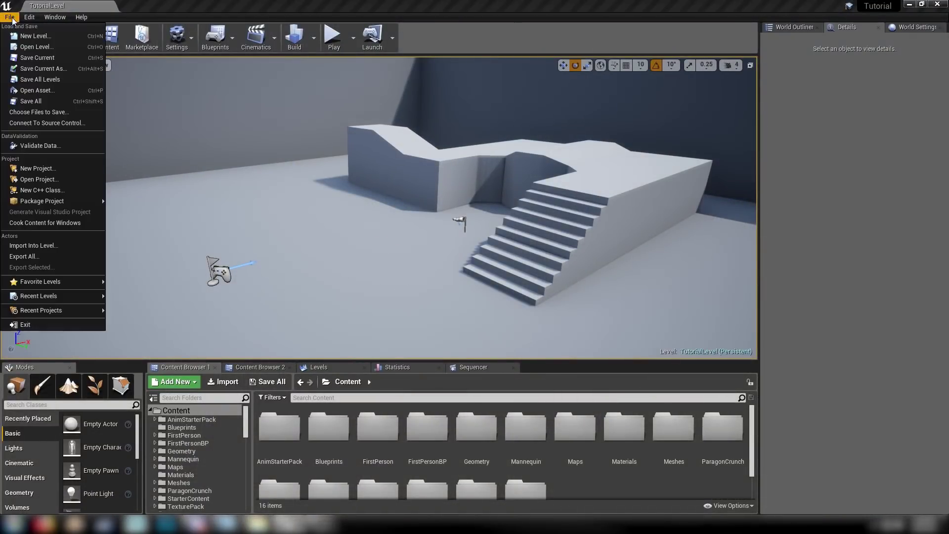
click(38, 35)
click(543, 209)
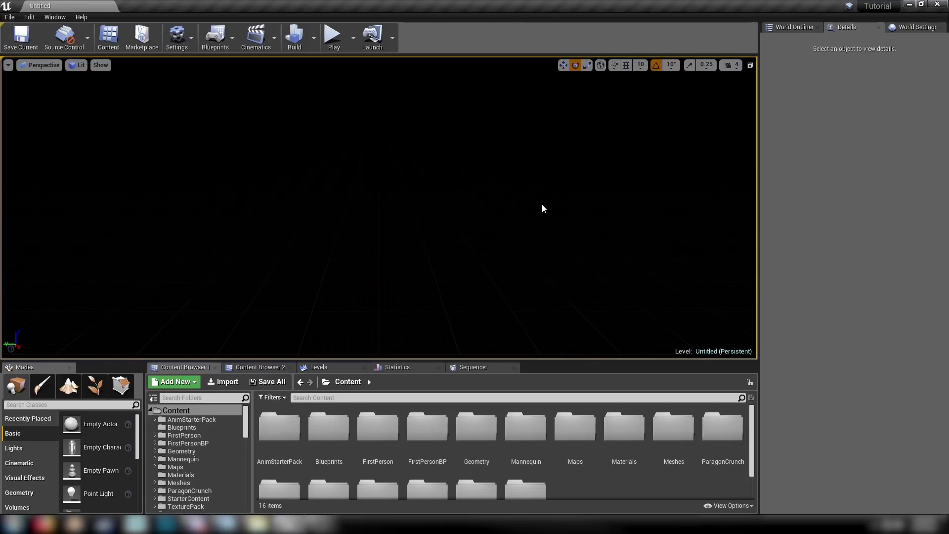
- Add a BP_Sky_Sphere to the level and reset its location to the world origin
click(65, 405)
text(sky)
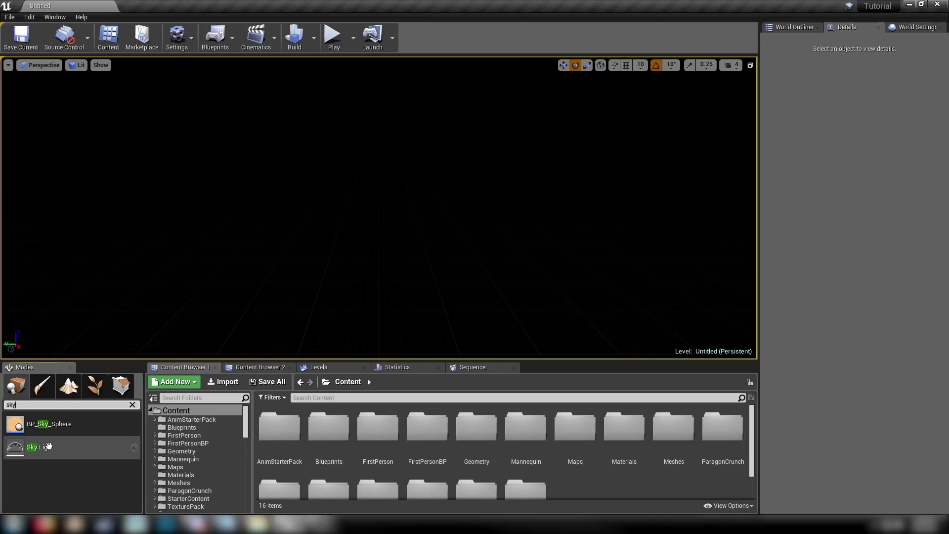
drag(47, 423, 329, 229)
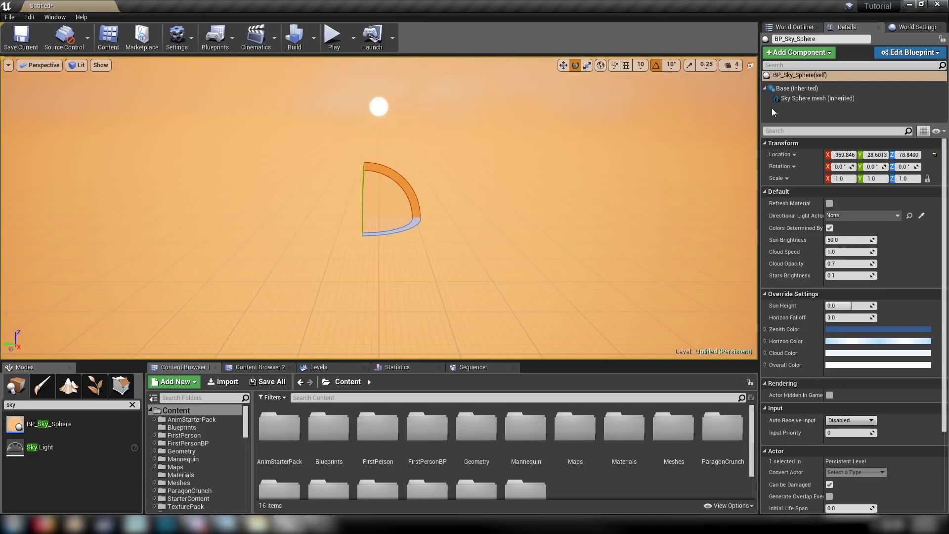
click(934, 155)
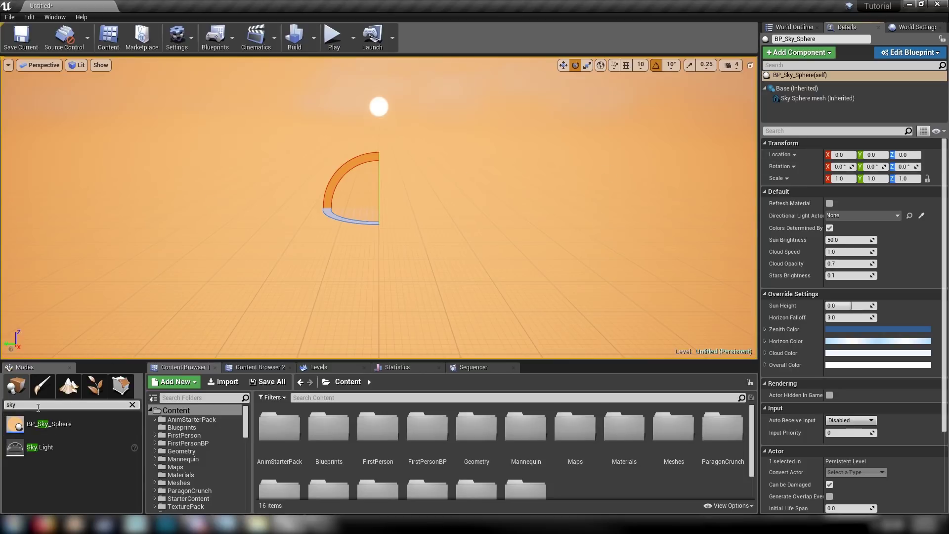
- Add a Sky Light and a Directional Light to the level, resetting the location of each to the origin
drag(40, 447, 282, 228)
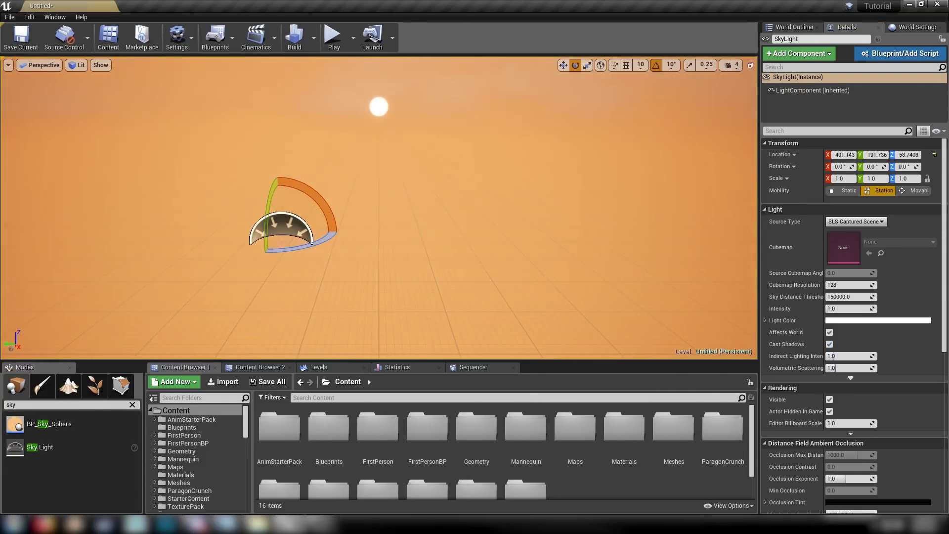
click(934, 155)
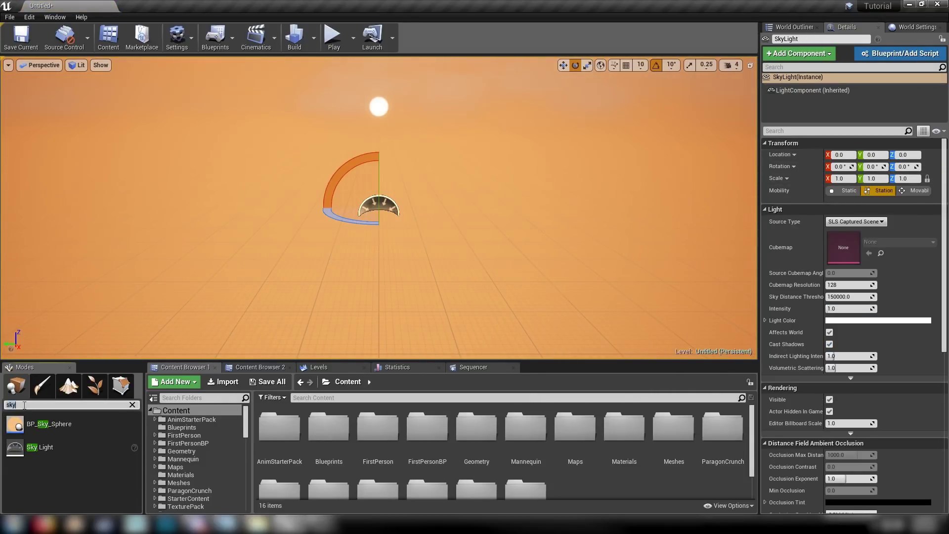
text(direc)
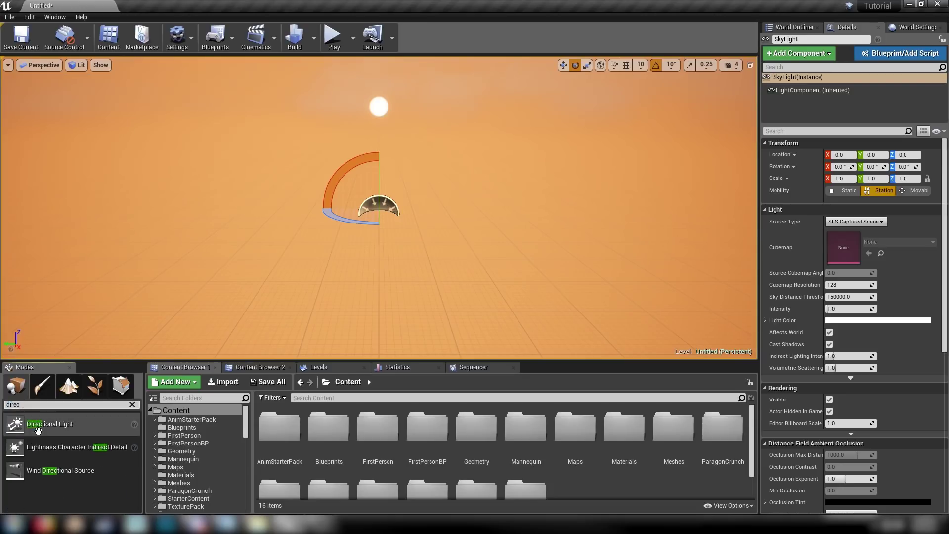
drag(49, 424, 337, 179)
click(934, 156)
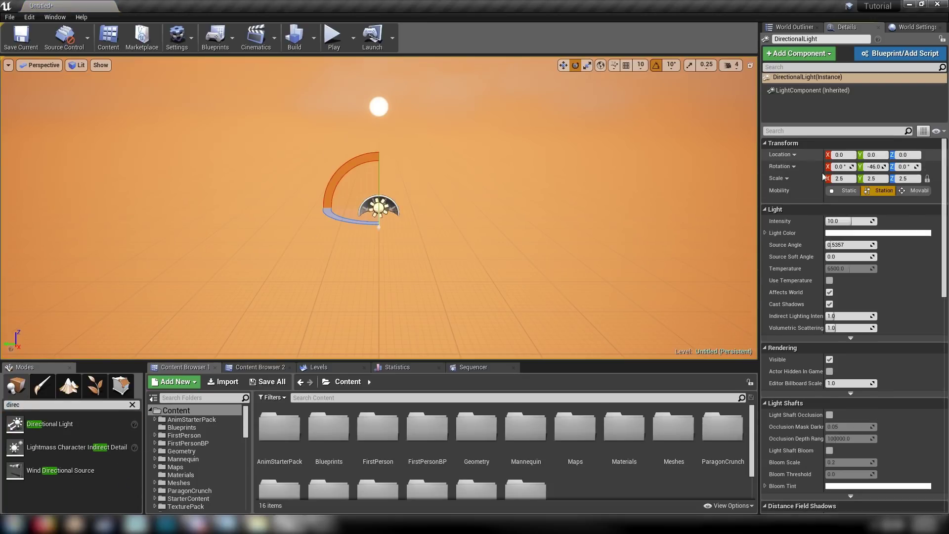
- Assign DirectionalLight as the sky sphere's Directional Light Actor
alt+drag(379, 208, 231, 208)
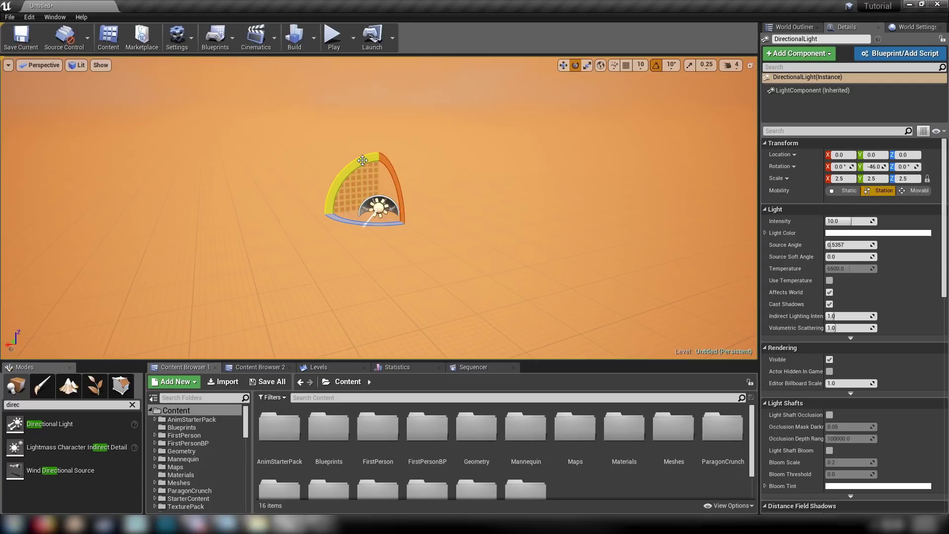
drag(375, 173, 502, 152)
click(482, 152)
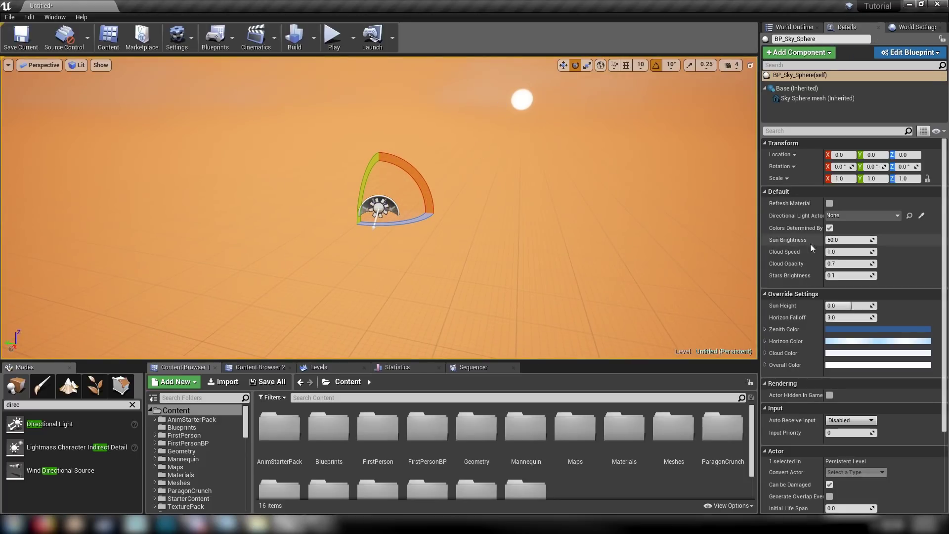
click(833, 215)
click(815, 322)
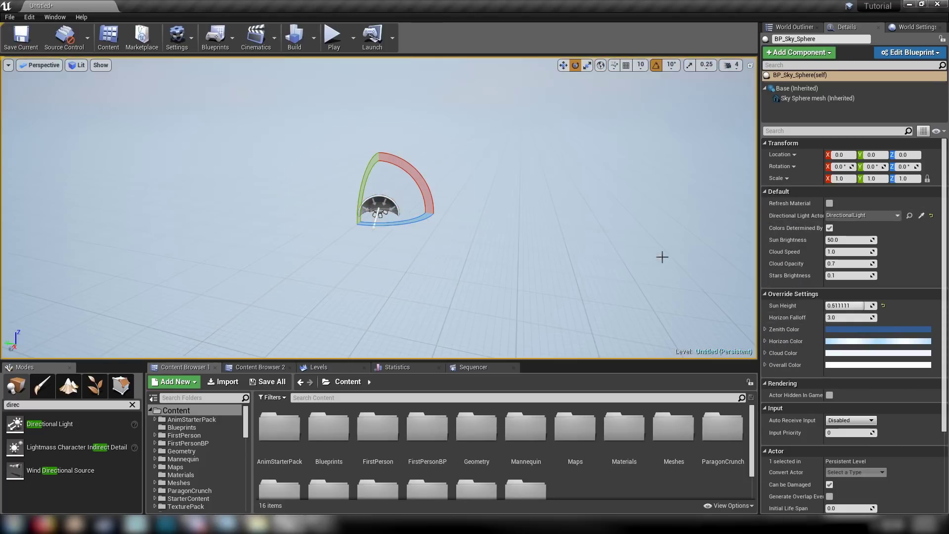
- Raise the directional light above the sky light to a height of about 213 units
mouse_move(488, 170)
alt+mouse_down()
mouse_move(396, 131)
mouse_move(505, 49)
mouse_move(400, 84)
mouse_move(489, 170)
alt+mouse_up()
key(w)
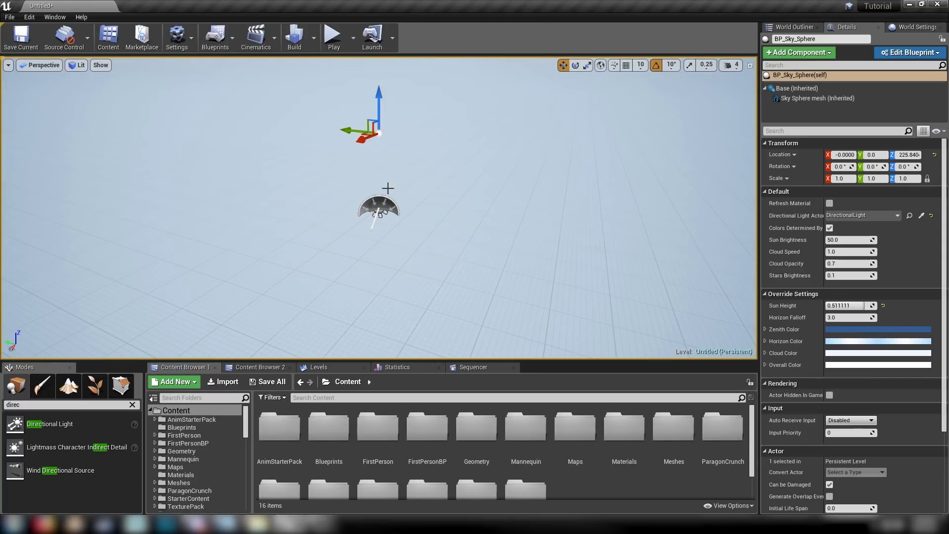
key(ctrl+z)
drag(377, 171, 370, 128)
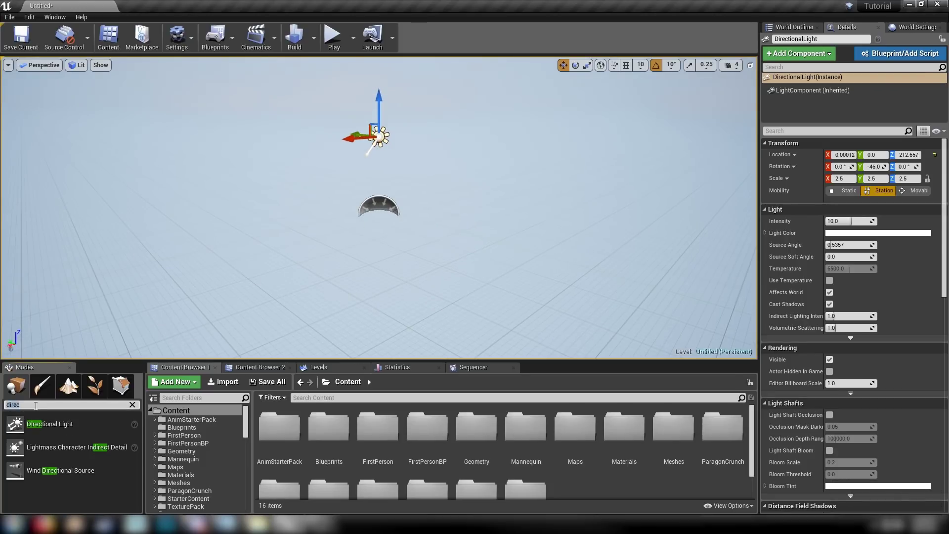
- Add a Post Process Volume, reset it to the origin and move it aside along Y to about 401 units
text(post p)
drag(57, 424, 317, 239)
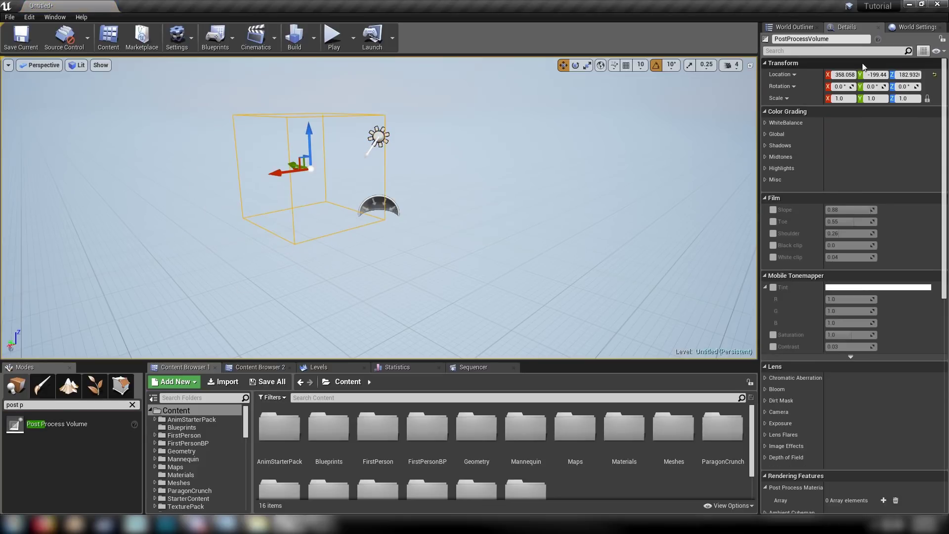
click(935, 74)
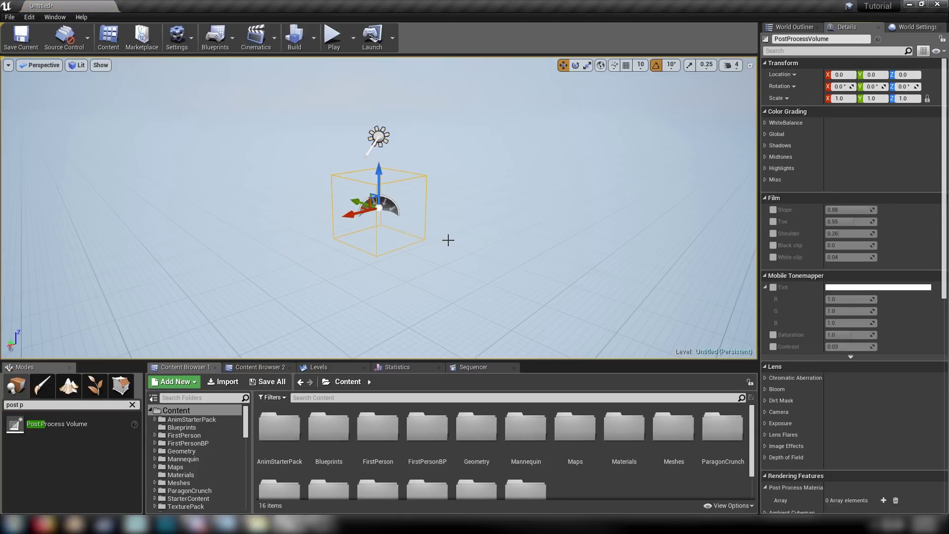
alt+drag(382, 216, 430, 217)
drag(350, 208, 245, 181)
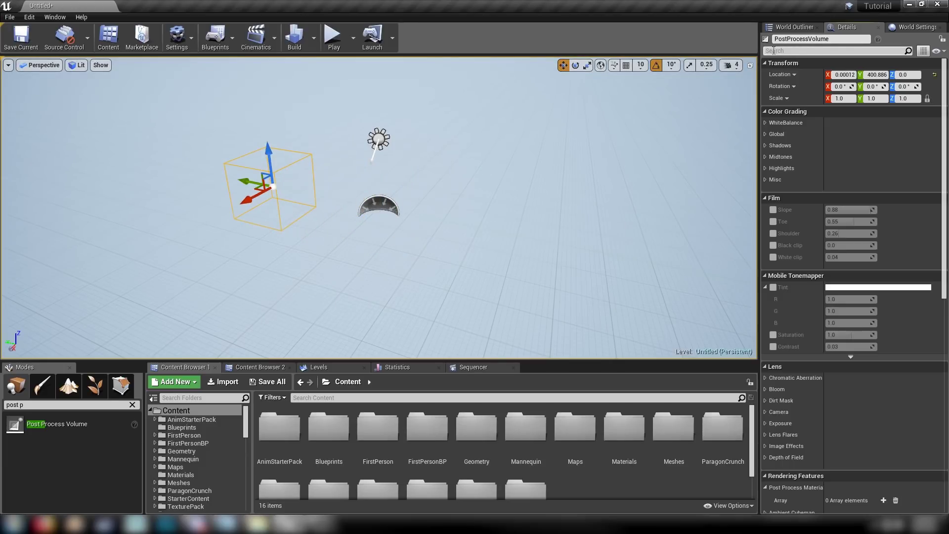
- Enable Infinite Extent (Unbound) on the post process volume
click(805, 51)
text(unb)
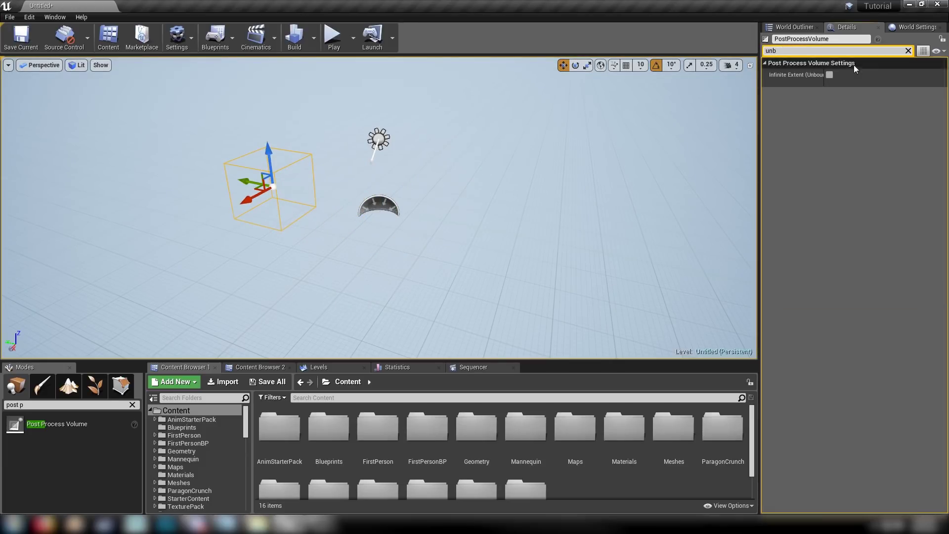
click(830, 74)
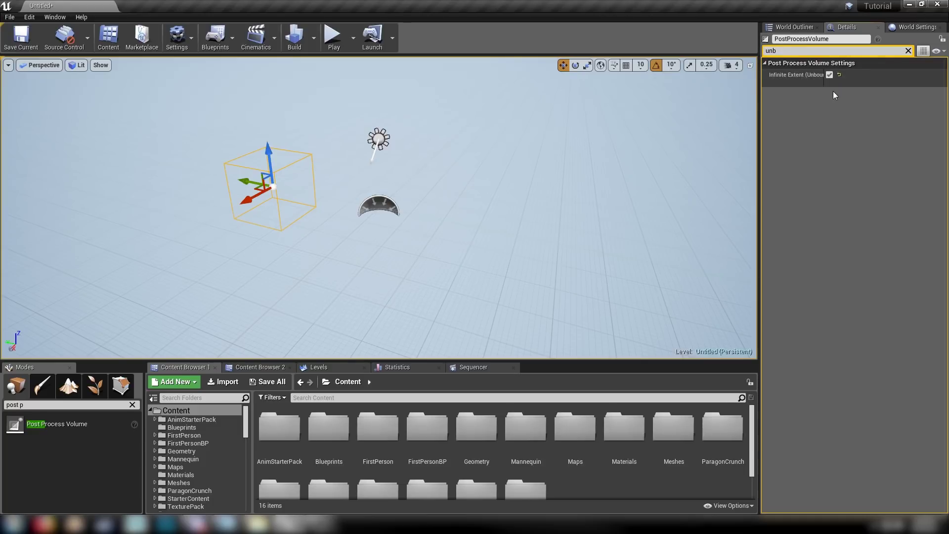
click(907, 51)
- Set the mobility of both the sky light and the directional light to Movable
click(383, 205)
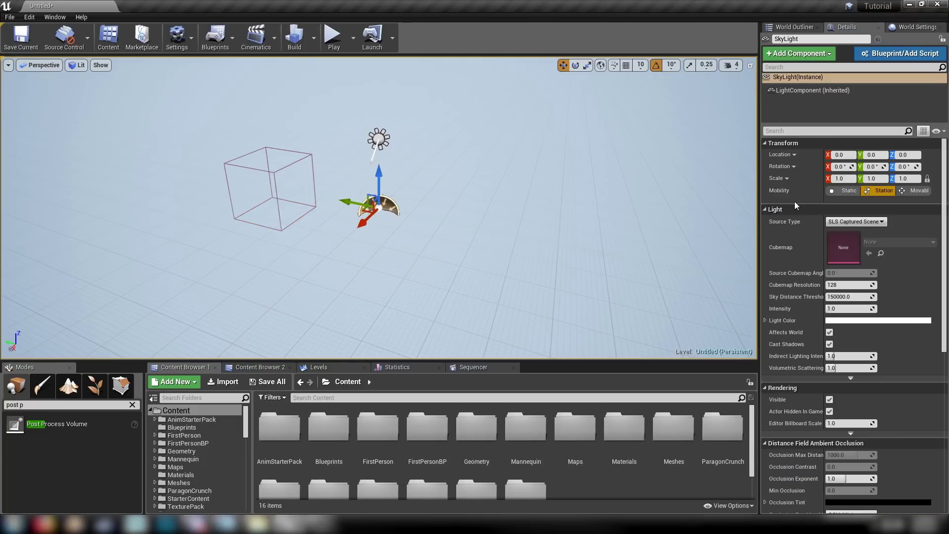
click(914, 190)
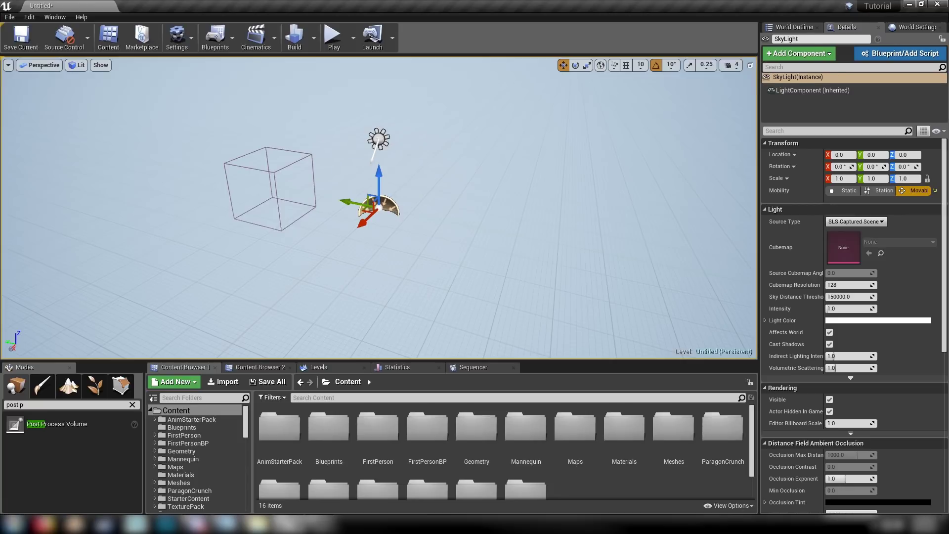
click(379, 138)
click(915, 190)
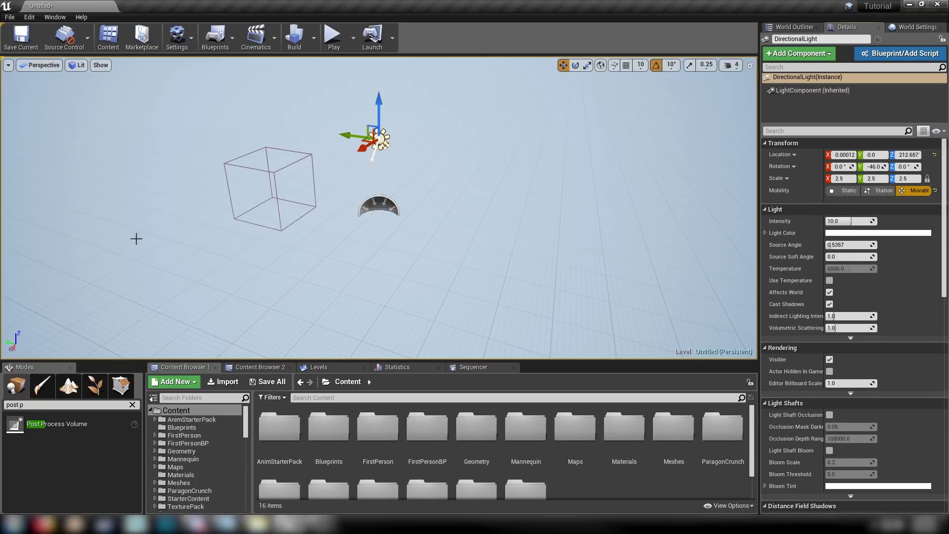
- Raise the sky light and the post process volume together to a height of about 349 units
alt+drag(499, 238, 499, 213)
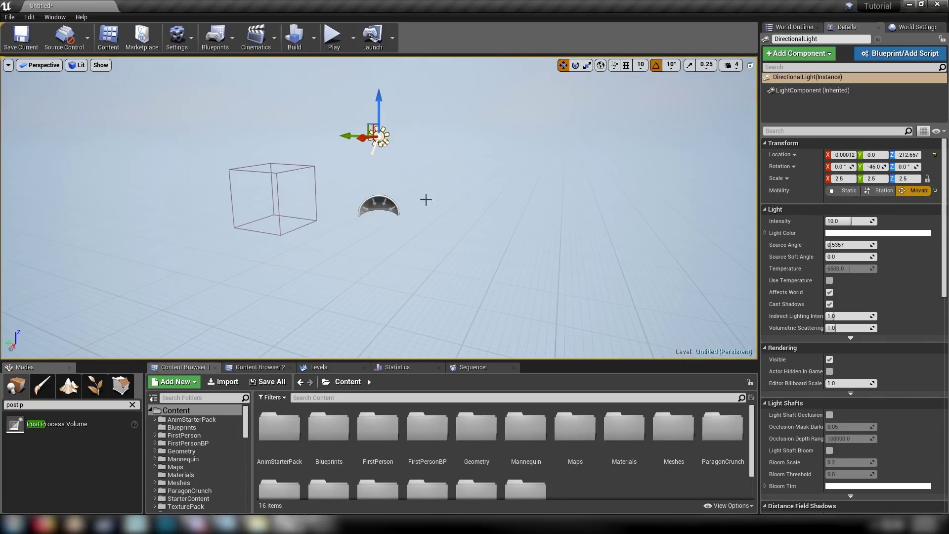
click(379, 205)
ctrl+click(289, 167)
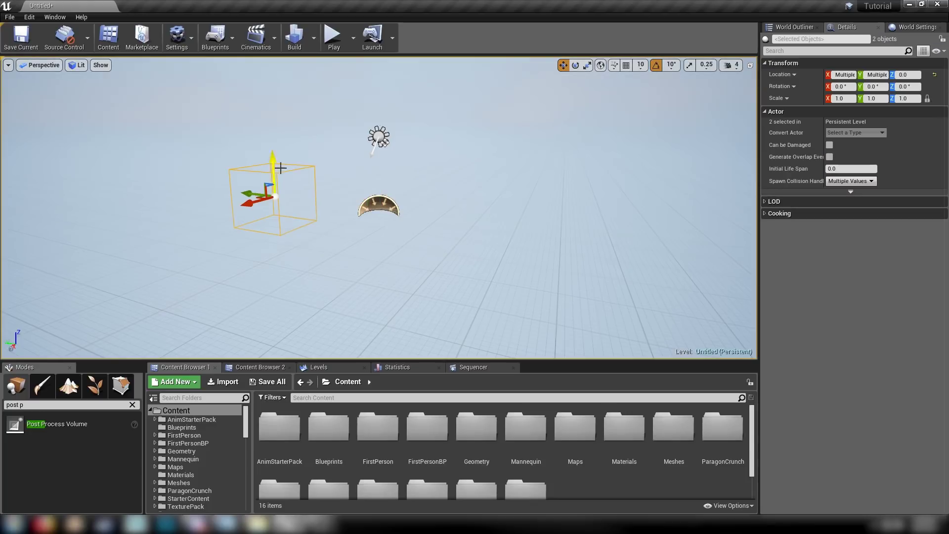
drag(276, 152, 291, 69)
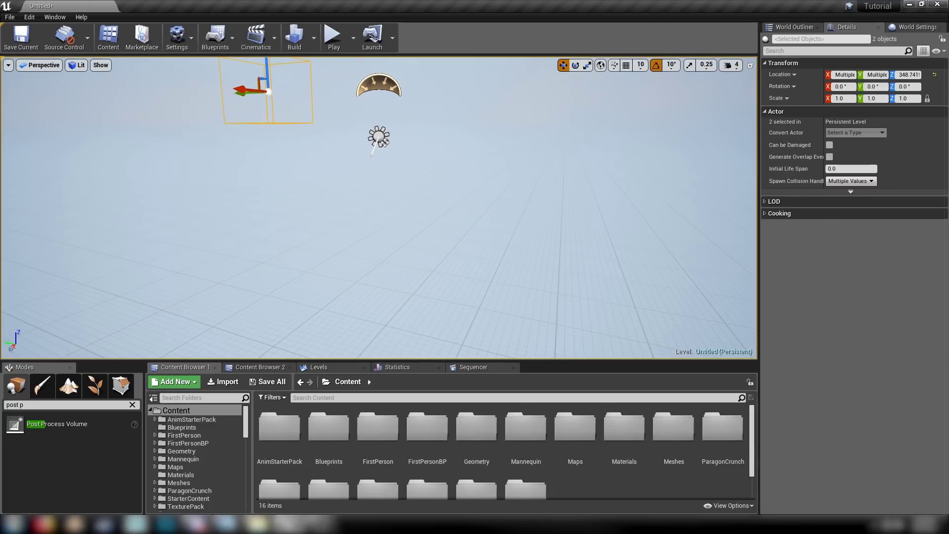
click(380, 138)
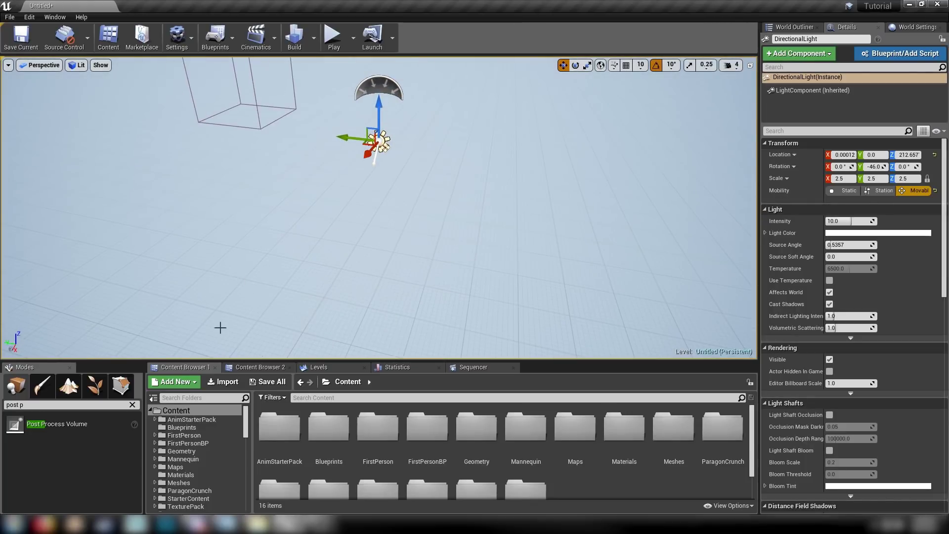
- Place a Shape_Cube from the StarterContent Shapes folder into the level near the directional light
click(132, 406)
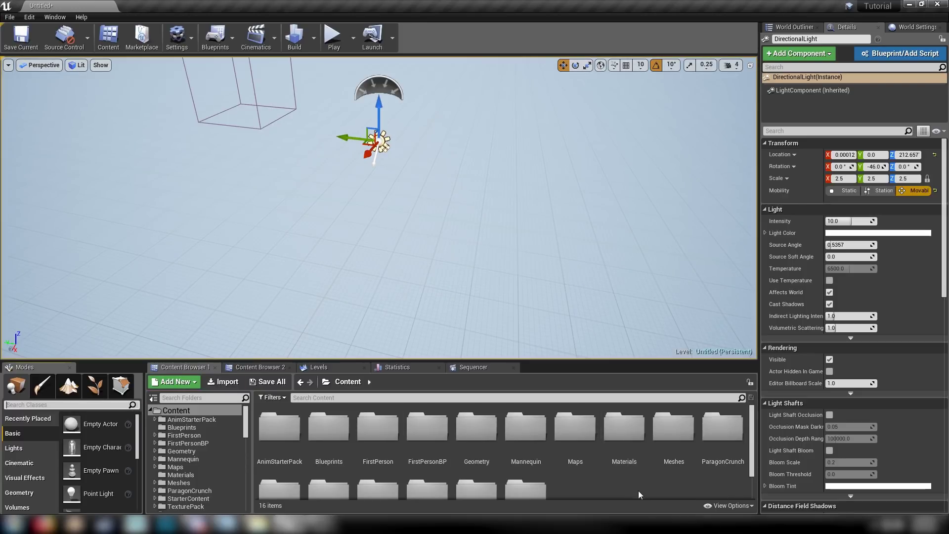
click(674, 429)
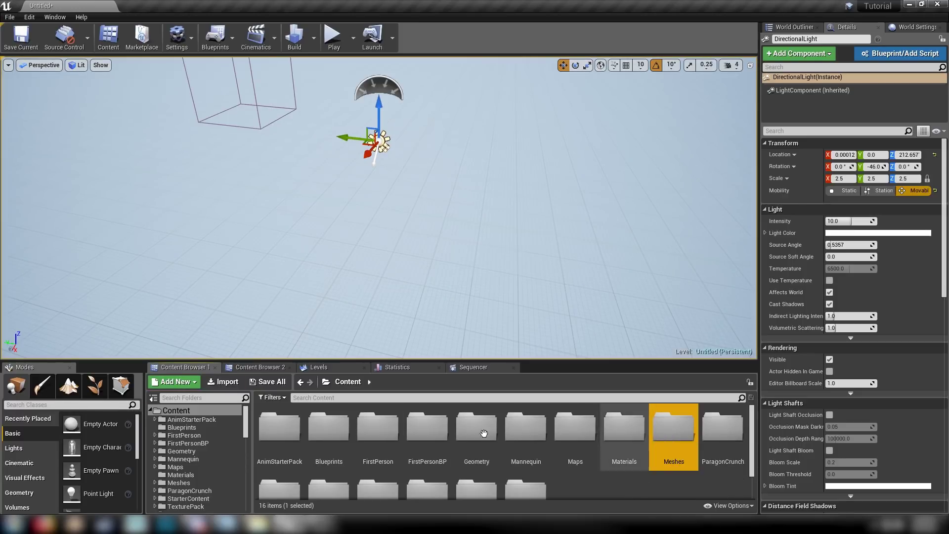
click(189, 498)
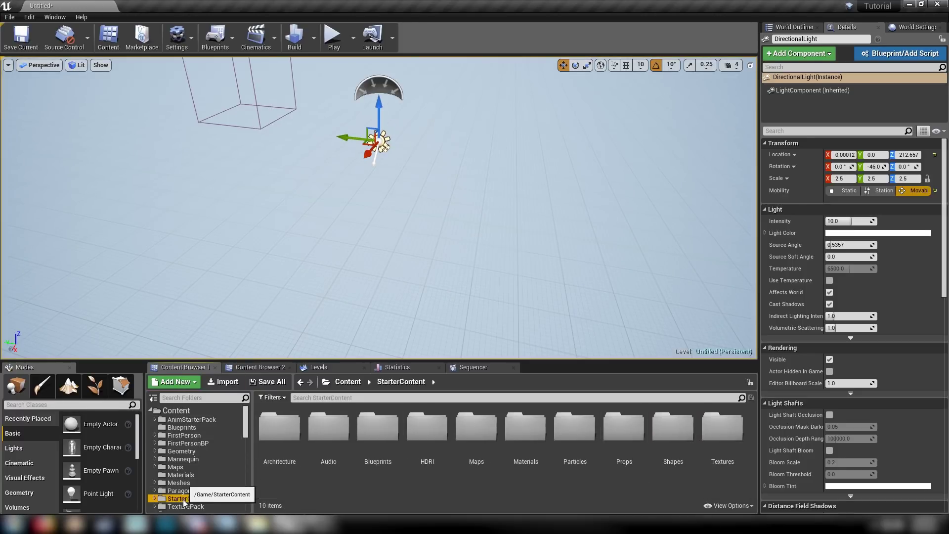
double_click(673, 439)
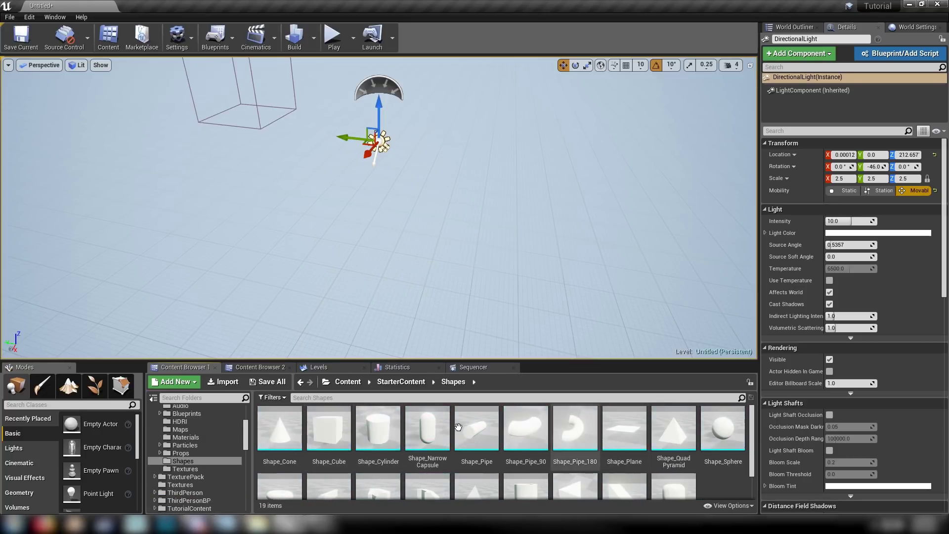
drag(329, 428, 401, 197)
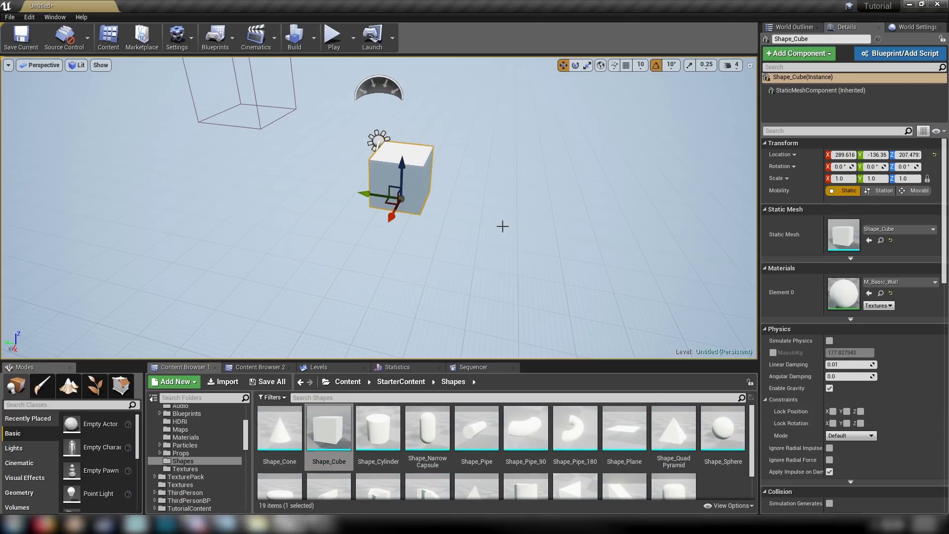
alt+drag(495, 198, 423, 150)
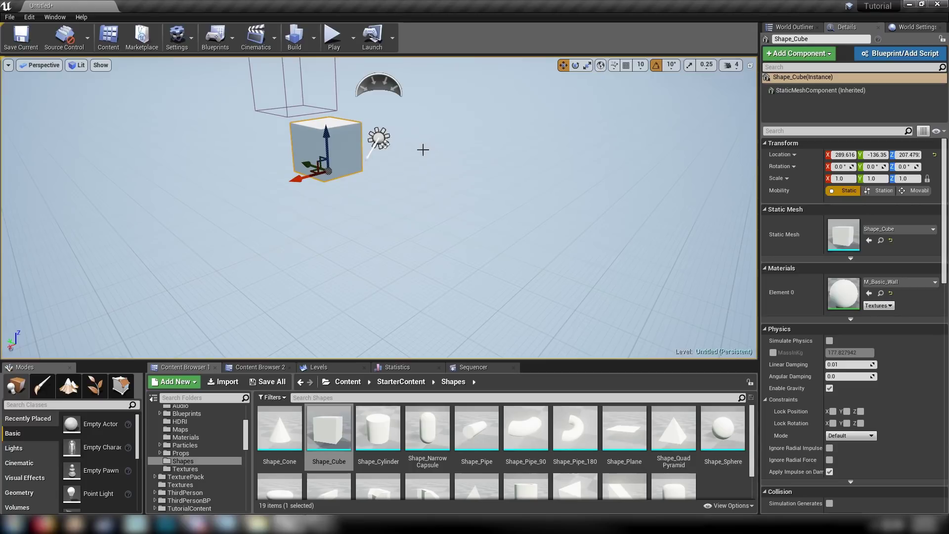
- Reset the cube's location to the world origin and scale it out into a large flat floor
click(935, 156)
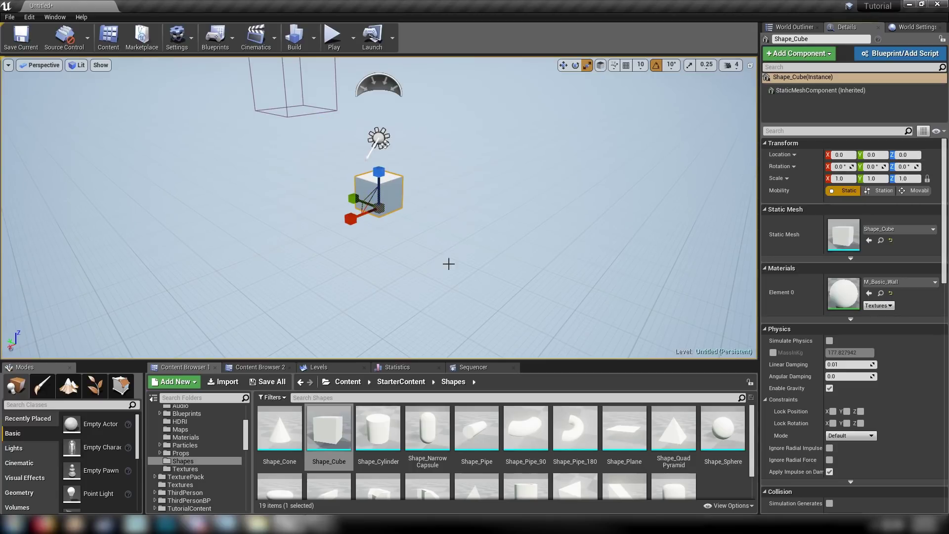
alt+drag(366, 220, 429, 254)
alt+middle_drag(366, 221, 375, 214)
drag(374, 212, 213, 333)
- Place two more Shape_Cubes apart on the floor and stretch the second into a column with a Z scale of about 4.73
alt+drag(693, 187, 642, 132)
drag(329, 430, 616, 153)
drag(329, 429, 181, 74)
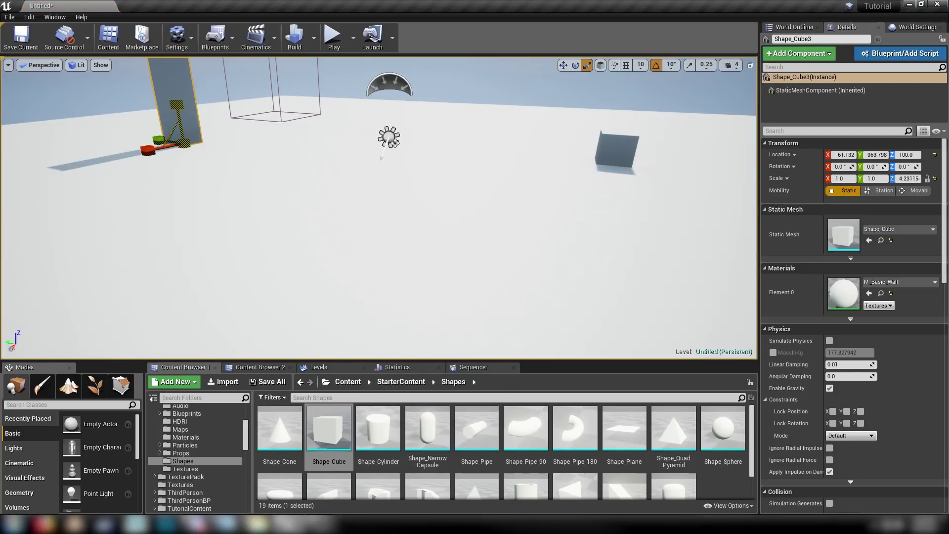
scroll(348, 288, down, 5)
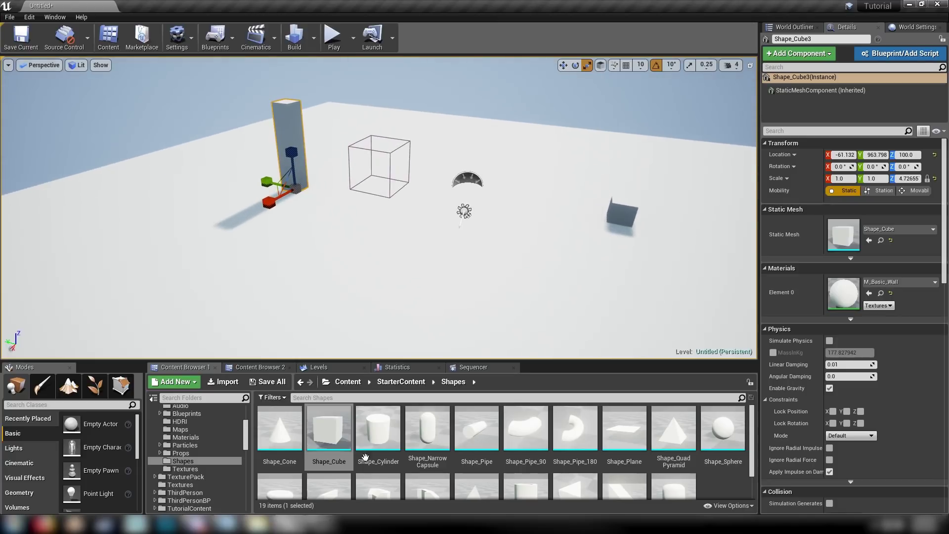
- Add a Shape_Cube scaled to about 4.17 in X and Y, stretch it into a tall block, and duplicate it to make three blocks
drag(329, 429, 510, 159)
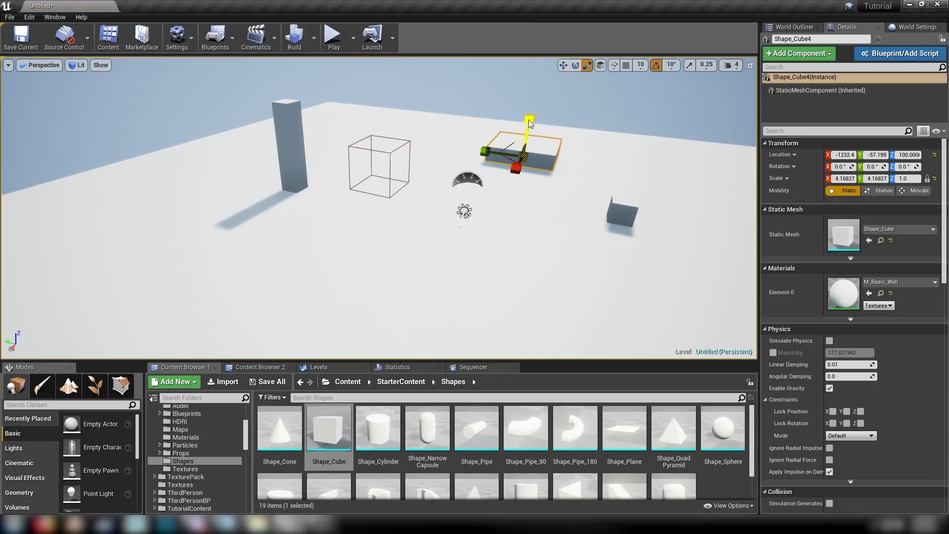
drag(529, 123, 549, 74)
key(w)
right_drag(455, 214, 456, 223)
alt+drag(460, 213, 233, 186)
- Rotate the directional light around its vertical axis so it shines across the blocks from another direction
right_drag(233, 186, 232, 238)
right_drag(453, 286, 379, 296)
click(379, 296)
key(e)
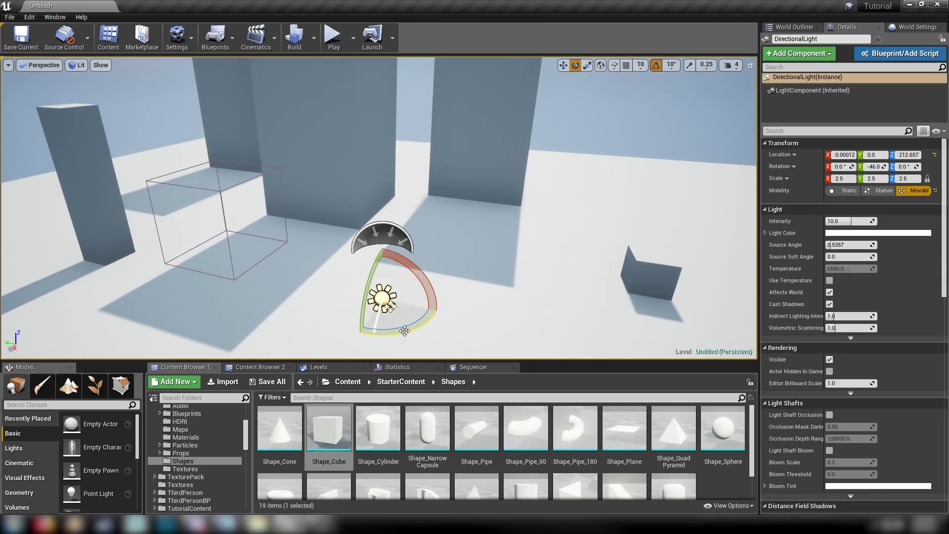
drag(418, 322, 312, 326)
- Duplicate the thin column twice and the small cube twice, spreading the copies across the open side of the floor
scroll(396, 311, down, 5)
click(230, 239)
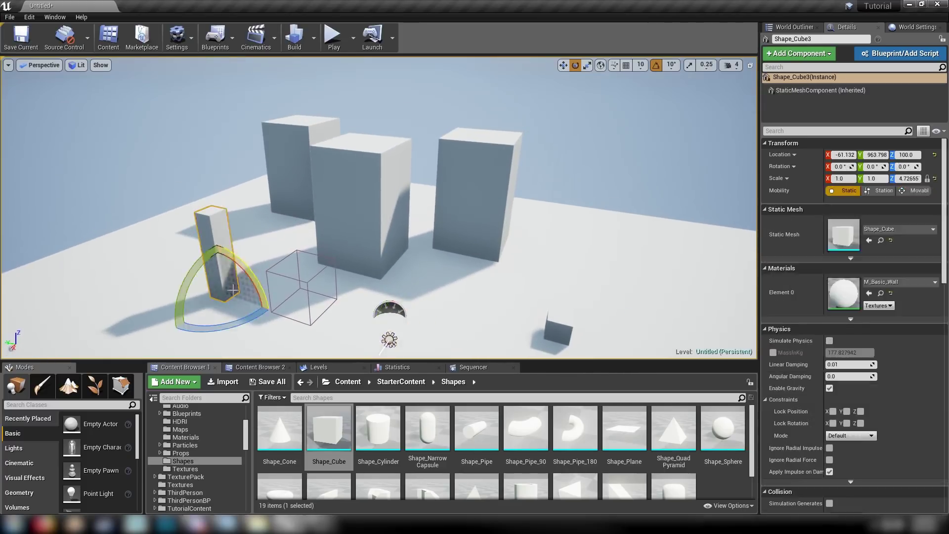
key(w)
alt+drag(209, 294, 685, 289)
click(558, 330)
key(f)
alt+drag(399, 217, 421, 184)
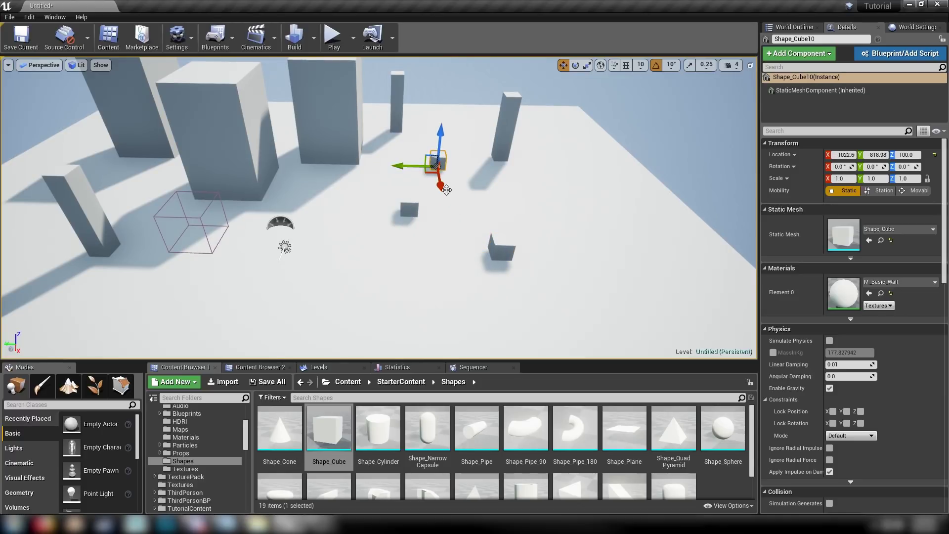
- Select all ten Shape_Cube actors and set their Overridden Light Map Res to 512
click(805, 28)
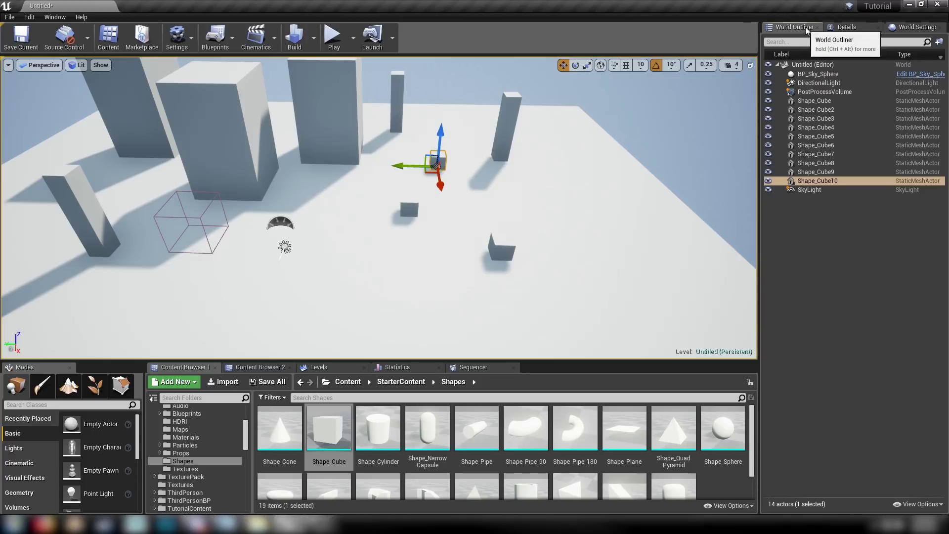
click(909, 29)
click(785, 30)
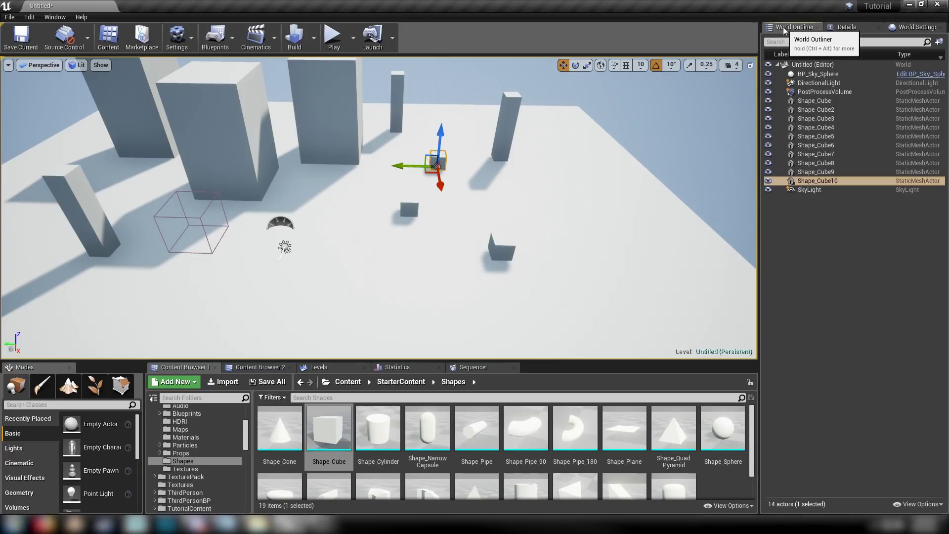
click(814, 100)
shift+click(818, 181)
click(846, 27)
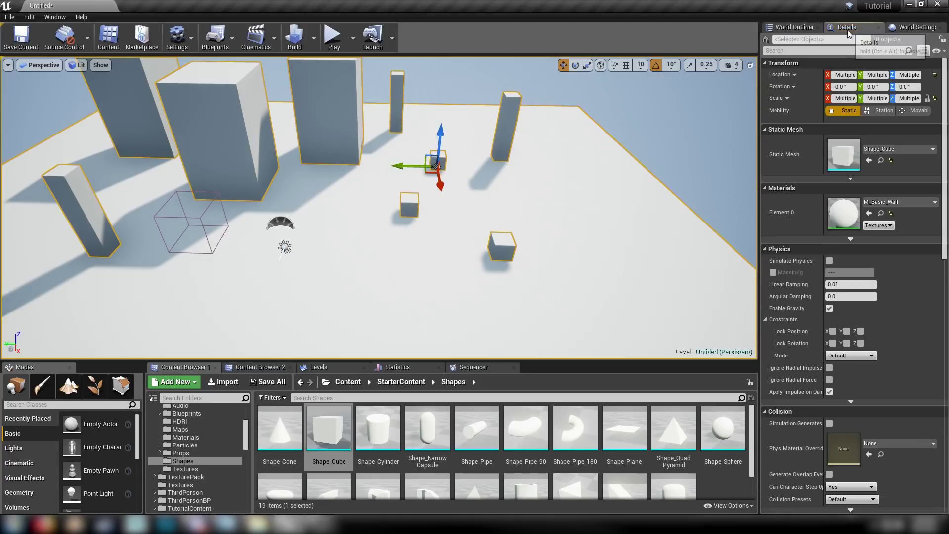
click(804, 51)
text(lightm)
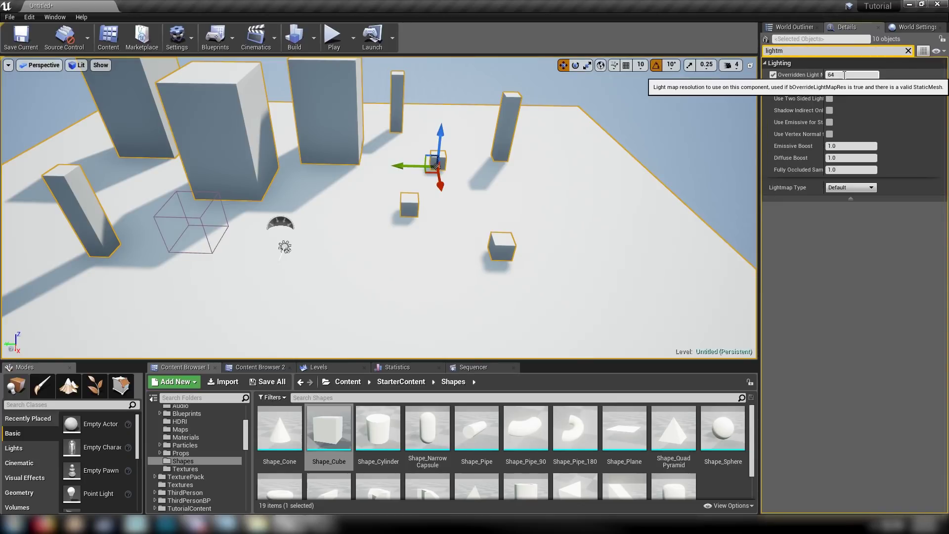
text(512)
key(Return)
click(908, 50)
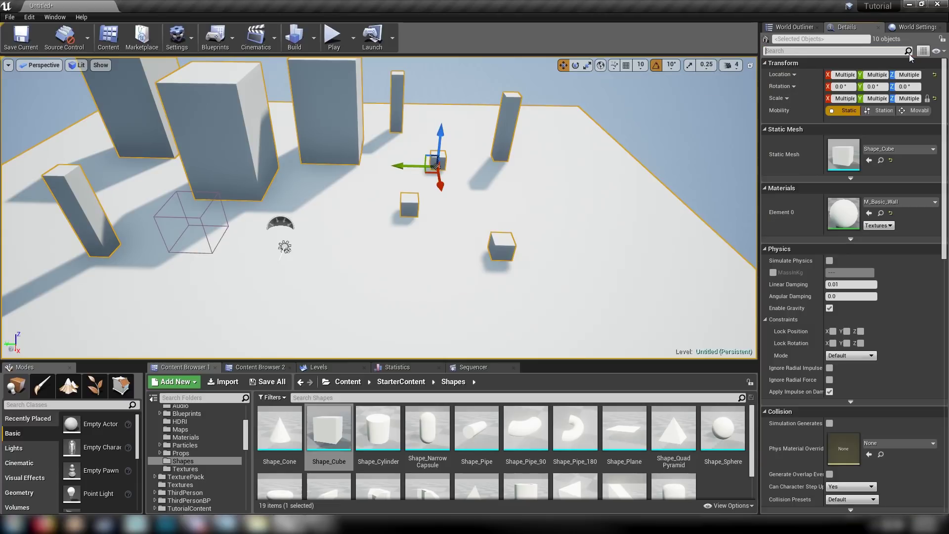
- Set the mobility of all selected cubes to Movable and clear the selection
click(915, 111)
right_drag(479, 170, 509, 105)
key(w)
ctrl+click(401, 106)
click(797, 26)
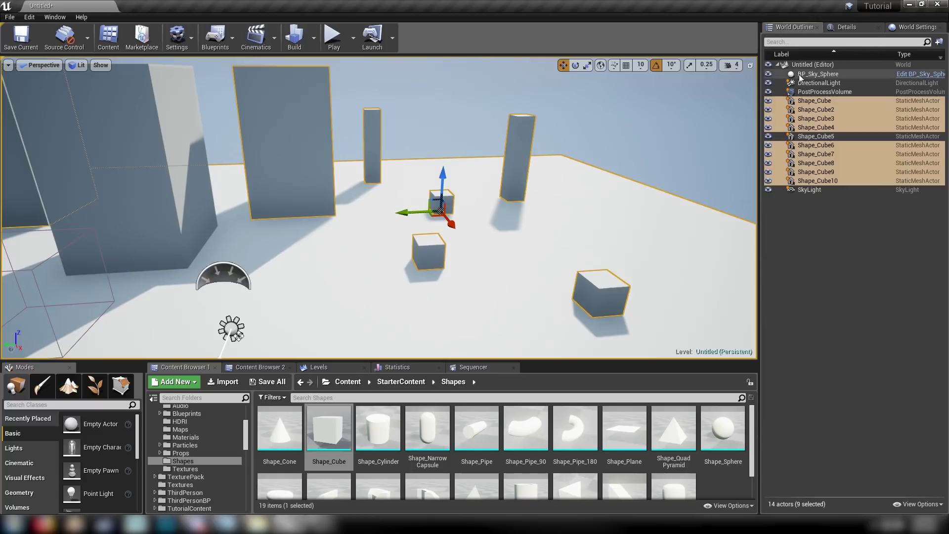
click(816, 281)
mouse_move(512, 202)
right_down()
mouse_move(440, 191)
mouse_move(440, 232)
mouse_move(458, 209)
mouse_move(525, 204)
right_up()
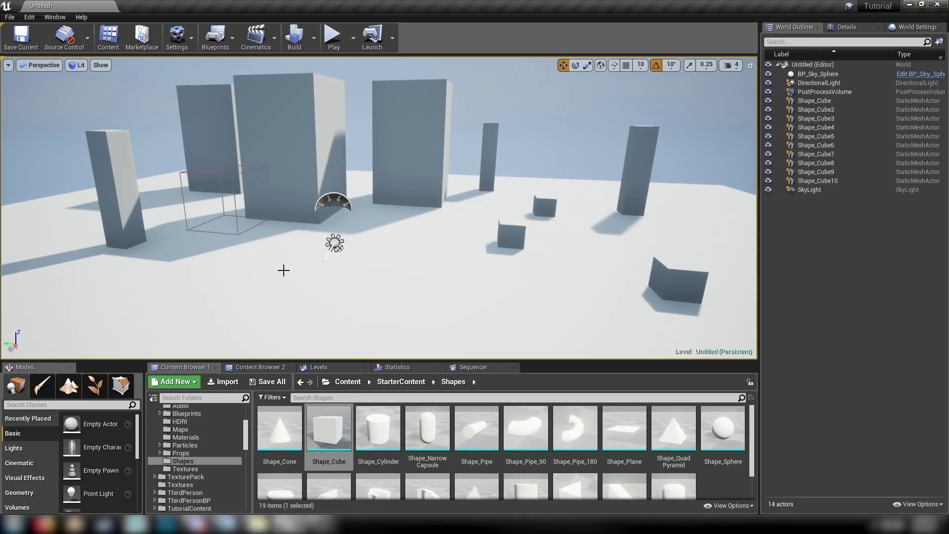
- Save the level as LightPropMap in the Content Maps folder
click(9, 17)
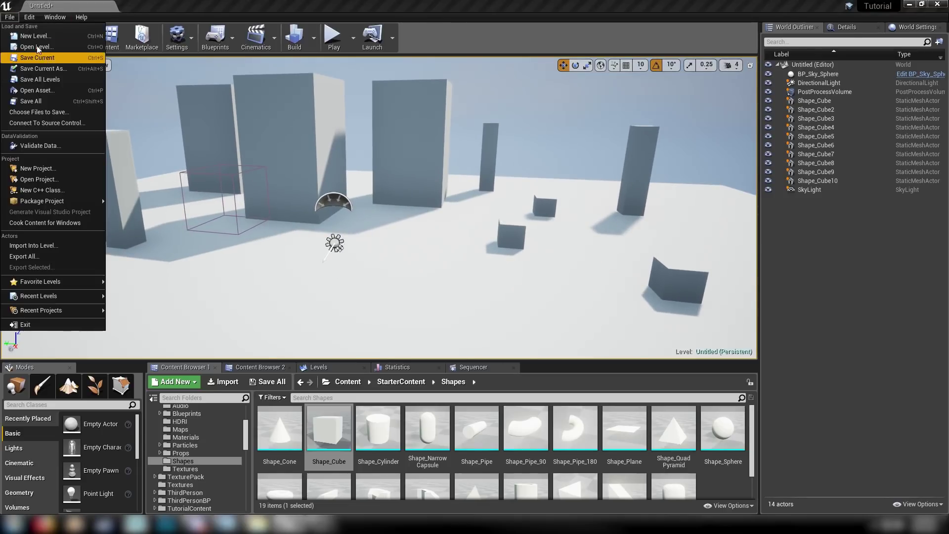
click(37, 68)
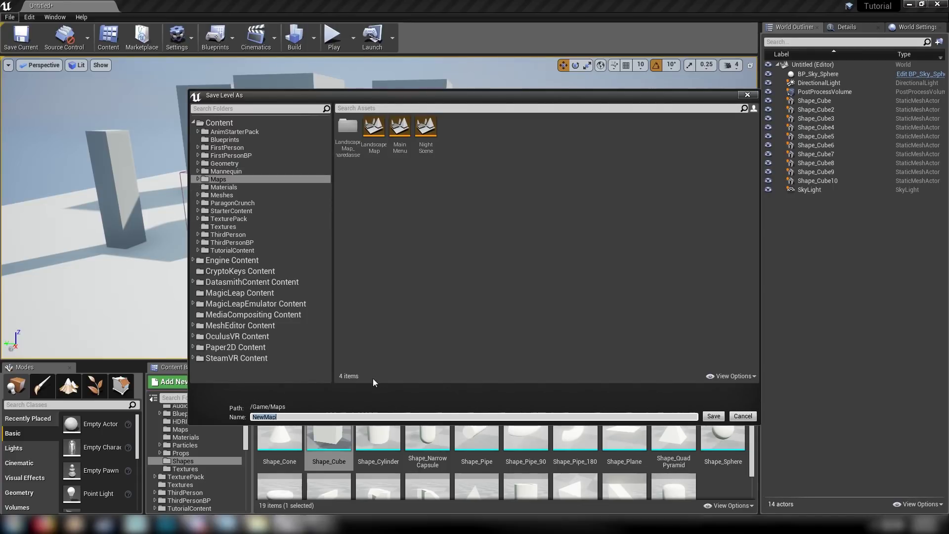
text(LightPropMap)
key(Return)
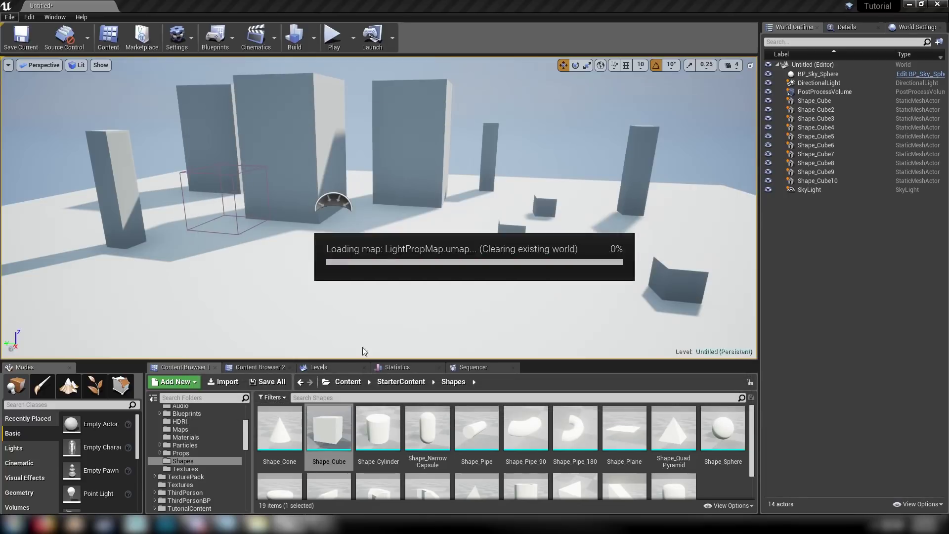
- Save everything in the project and close the editor
key(w)
right_drag(378, 208, 257, 218)
key(s)
click(9, 19)
click(44, 102)
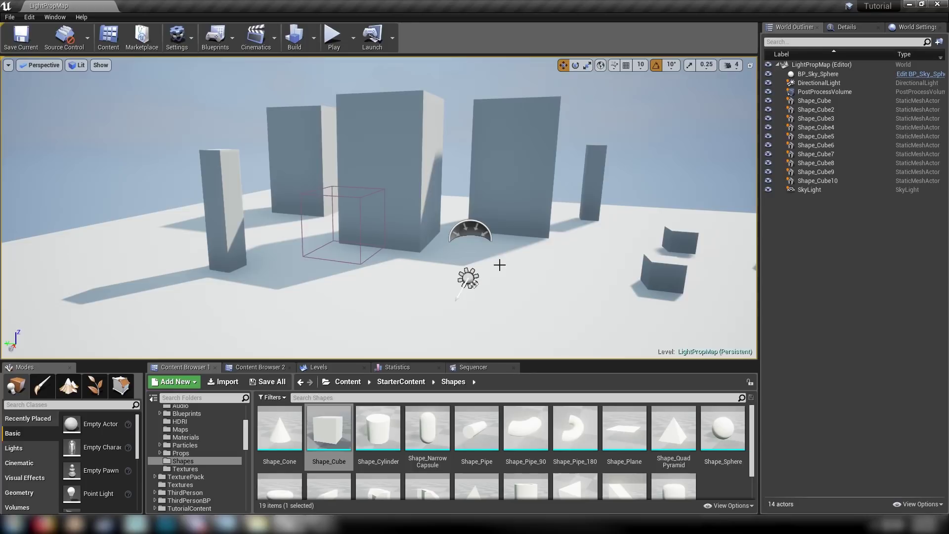
click(937, 5)
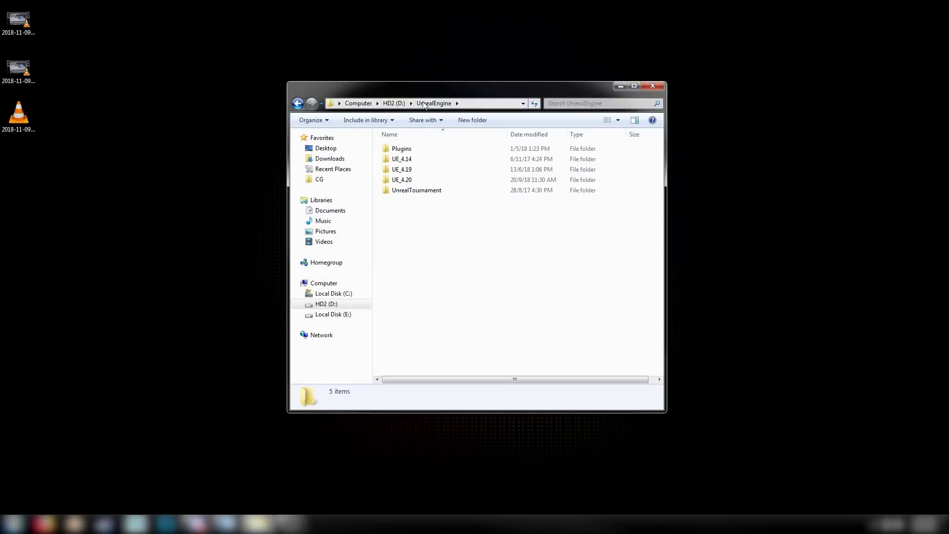
- In Windows Explorer, open the ConsoleVariables file from UnrealEngine > UE_4.20 > Engine > Config in Notepad
drag(442, 93, 291, 95)
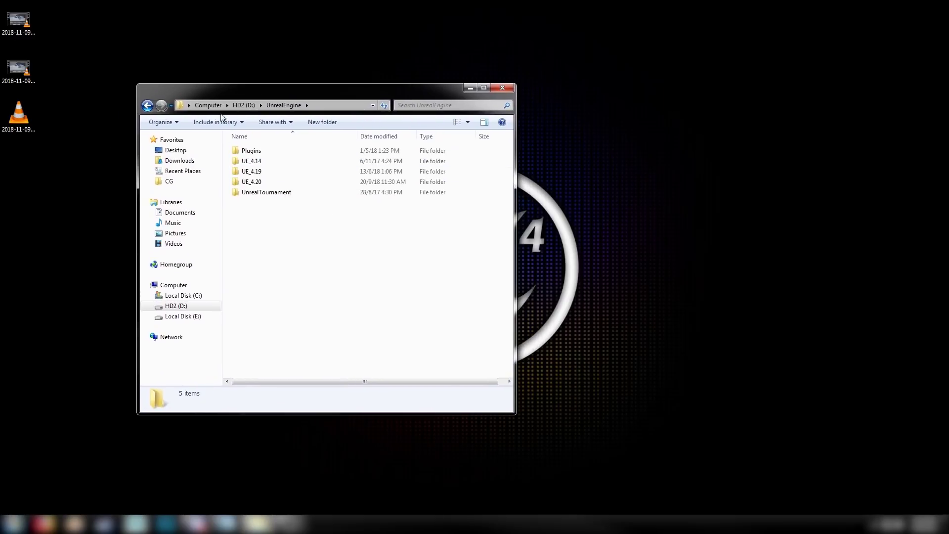
double_click(250, 183)
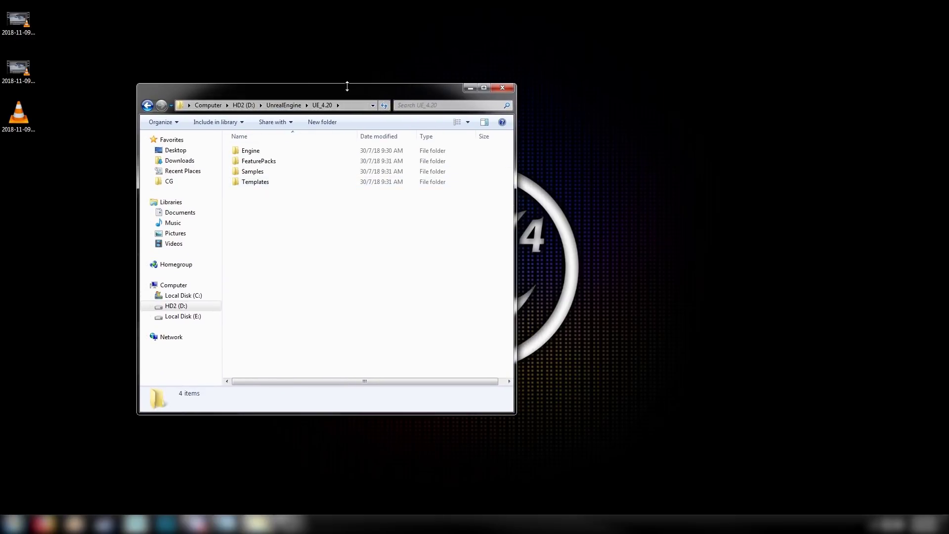
double_click(250, 151)
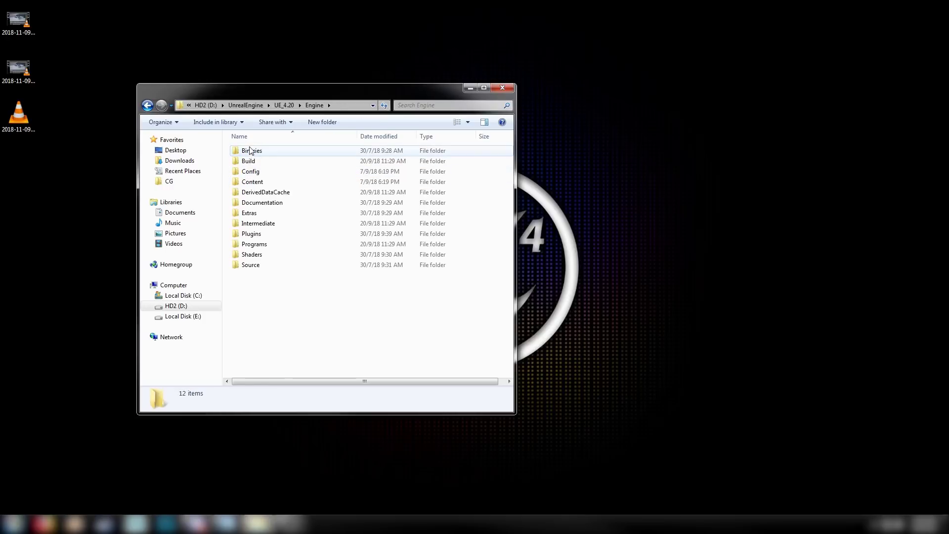
double_click(250, 173)
scroll(303, 332, down, 2)
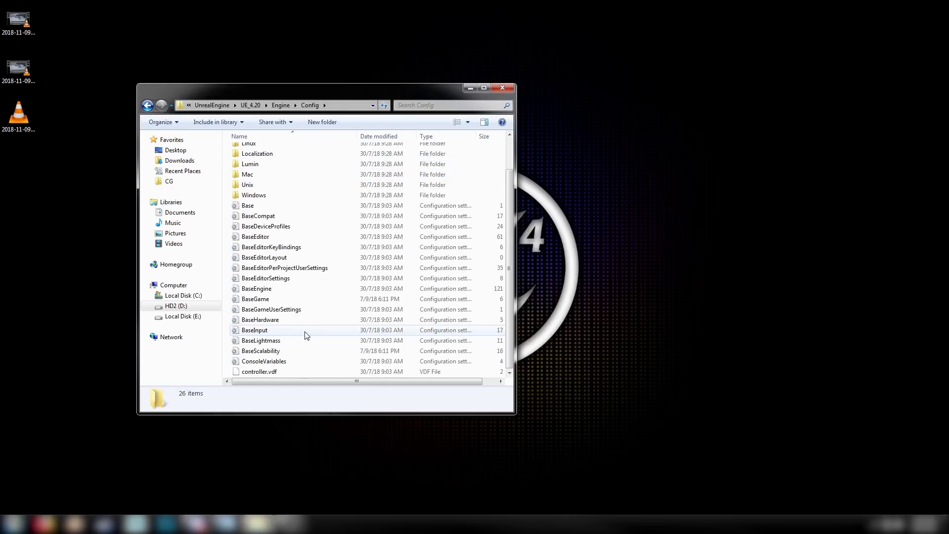
click(276, 362)
double_click(276, 363)
drag(124, 131, 412, 49)
- Append the line r.LightPropagationVolume=1 at the end of ConsoleVariables, save the file and close it
scroll(428, 223, down, 12)
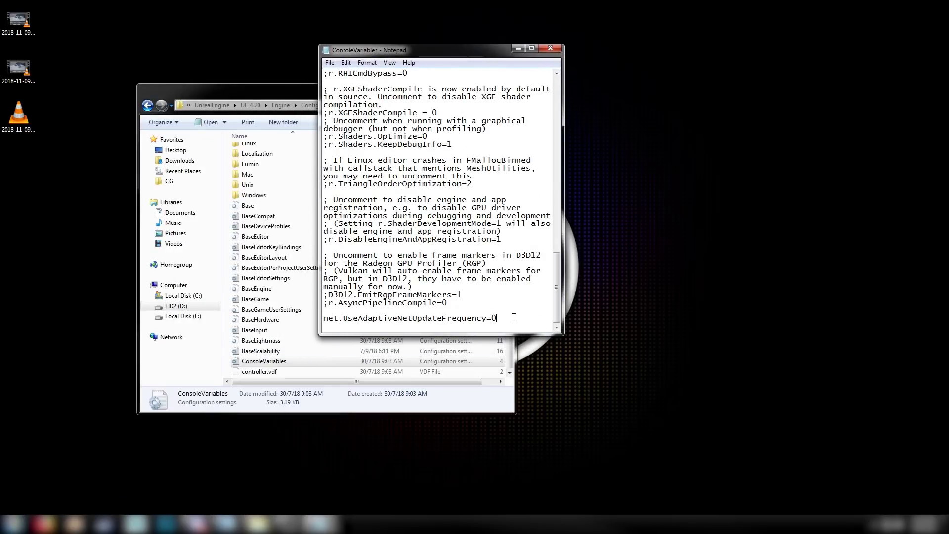
key(Return)
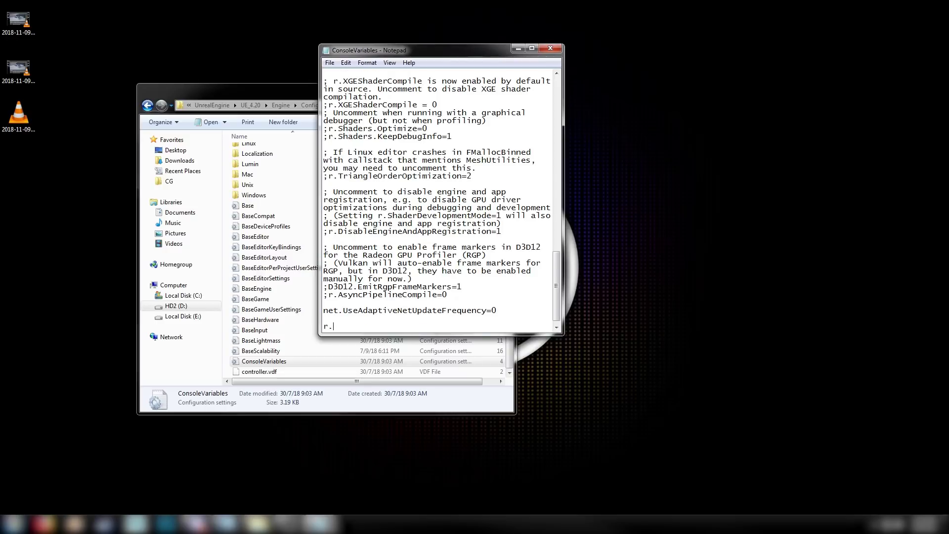
text(r.LightPropagationVolume = 1)
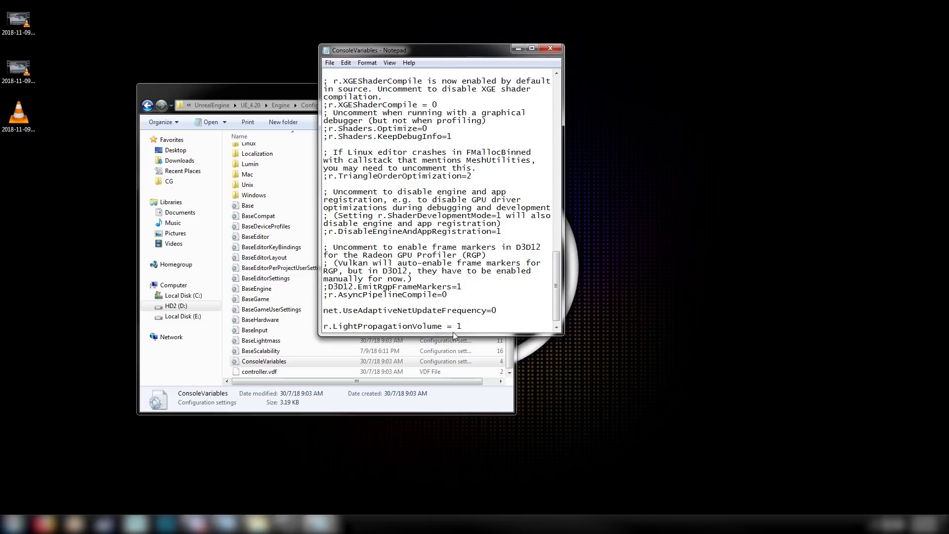
key(ctrl+s)
key(BackSpace)
click(448, 327)
key(BackSpace)
click(550, 50)
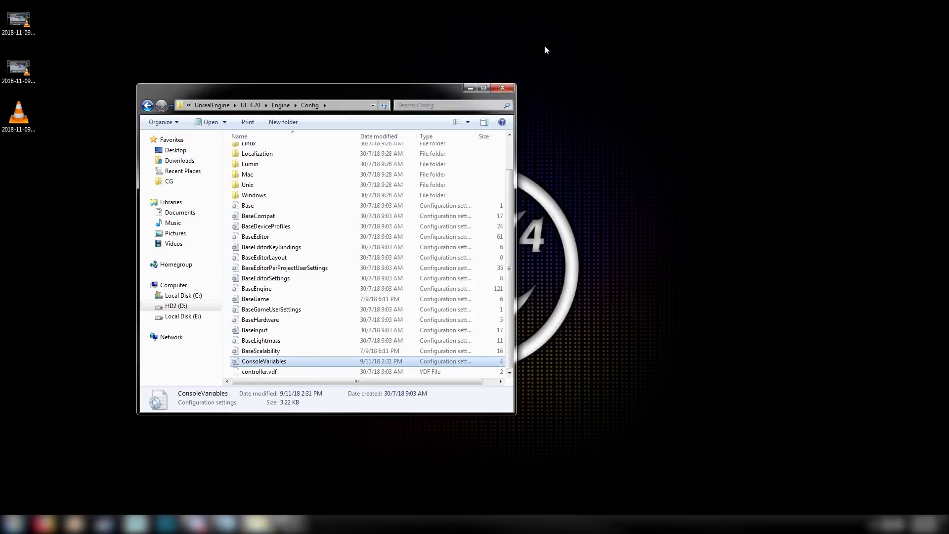
- Relaunch the Tutorial project through the Epic Games Launcher and open LightPropMap from the Maps folder
click(15, 524)
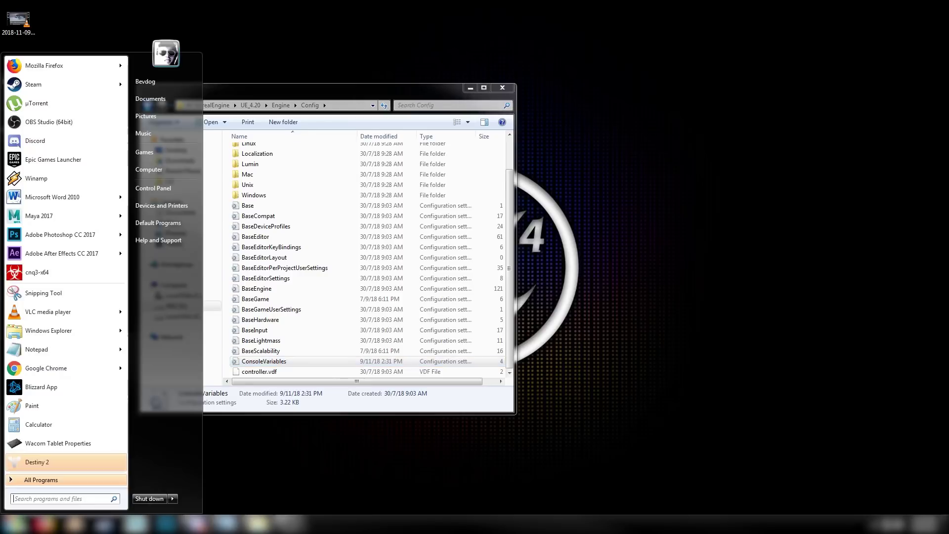
click(54, 161)
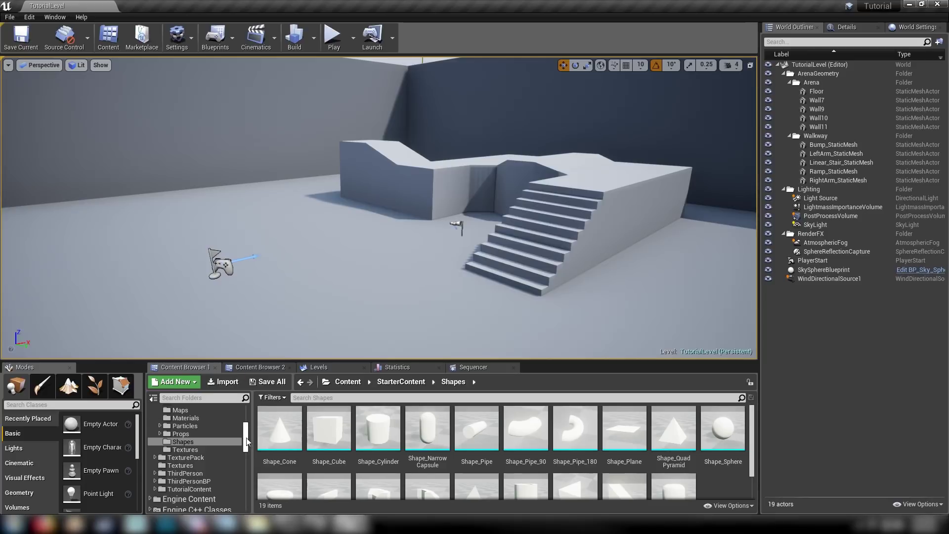
scroll(246, 442, up, 5)
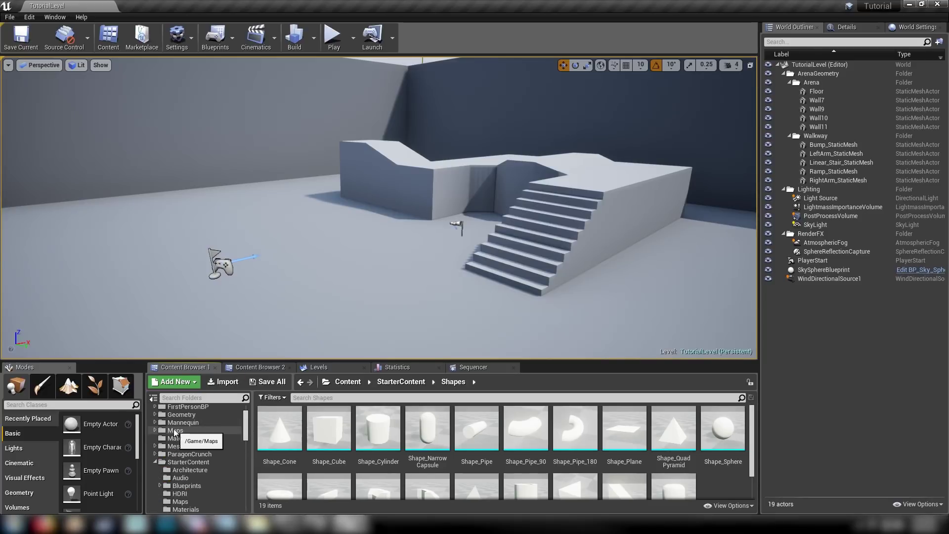
click(174, 431)
click(438, 428)
double_click(439, 428)
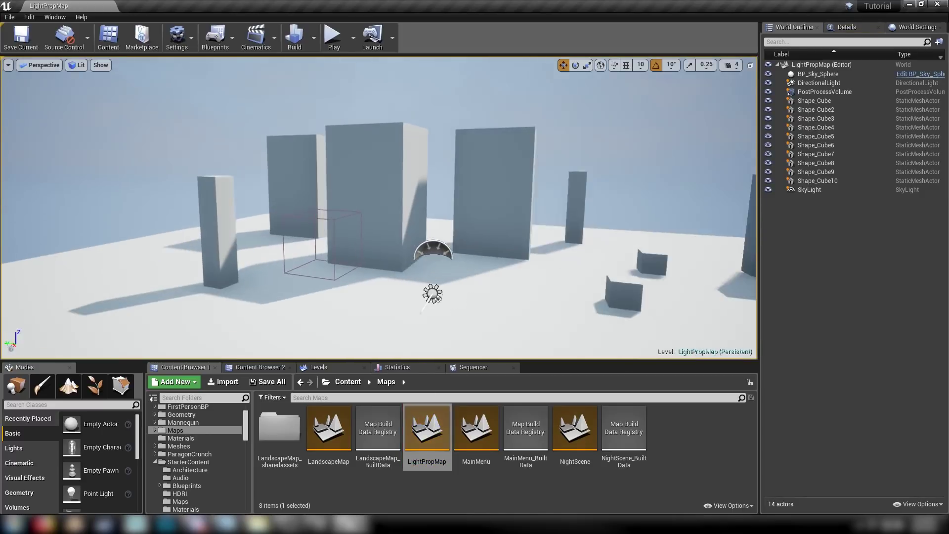
- Open the project settings, show all settings, and enable Generate Mesh Distance Fields under the rendering lighting options
key(w)
right_drag(428, 219, 429, 219)
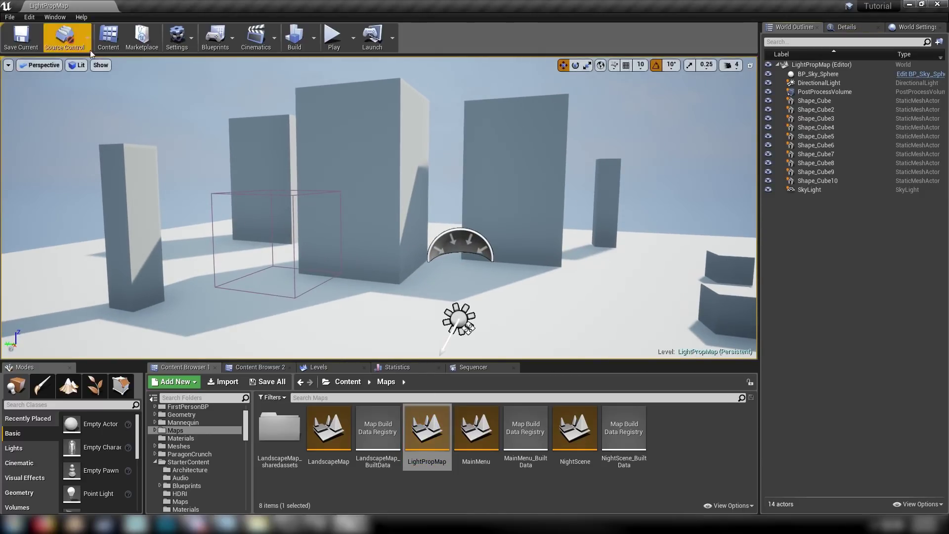
click(30, 17)
click(64, 157)
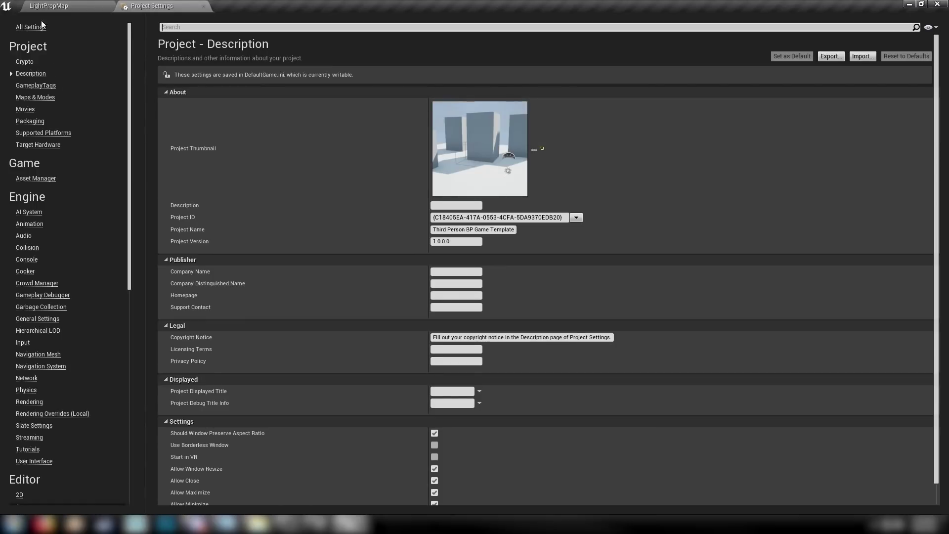
click(30, 27)
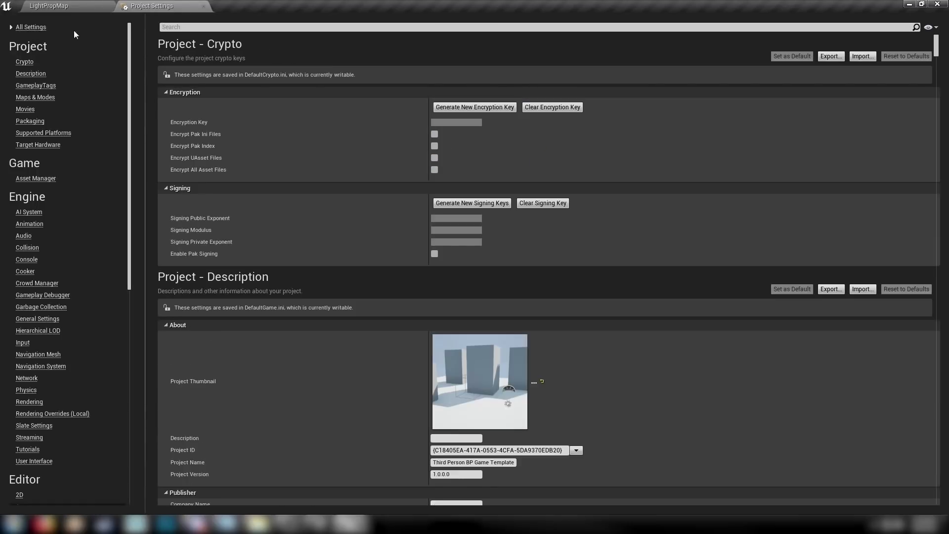
click(255, 28)
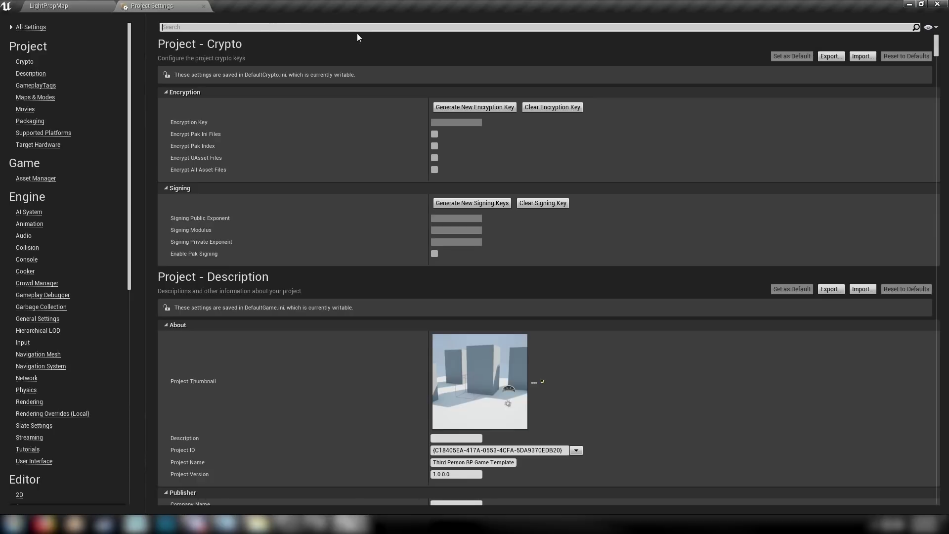
text(generate)
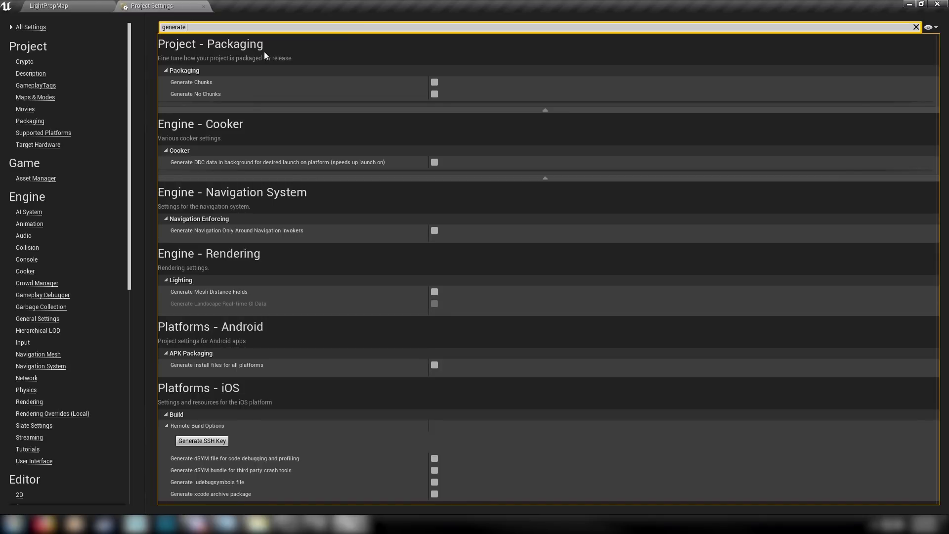
text( mes)
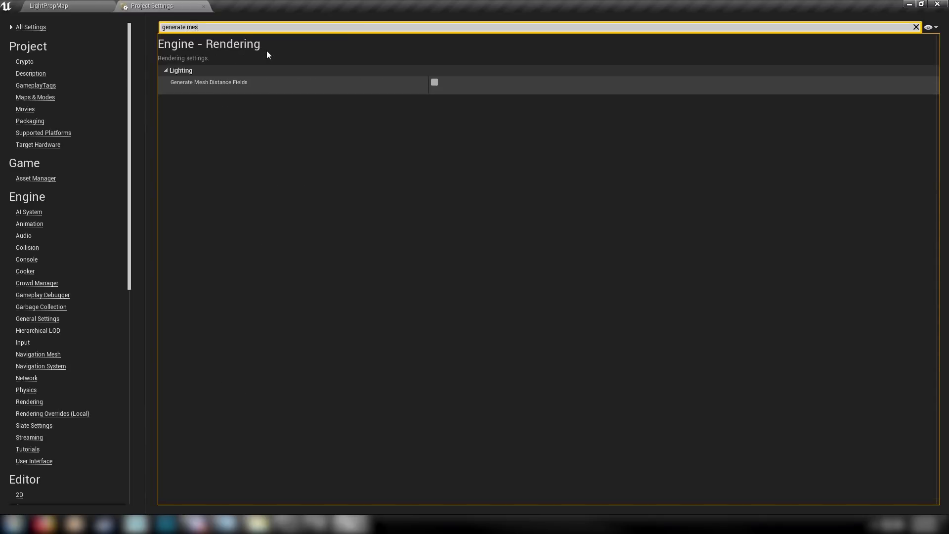
click(435, 82)
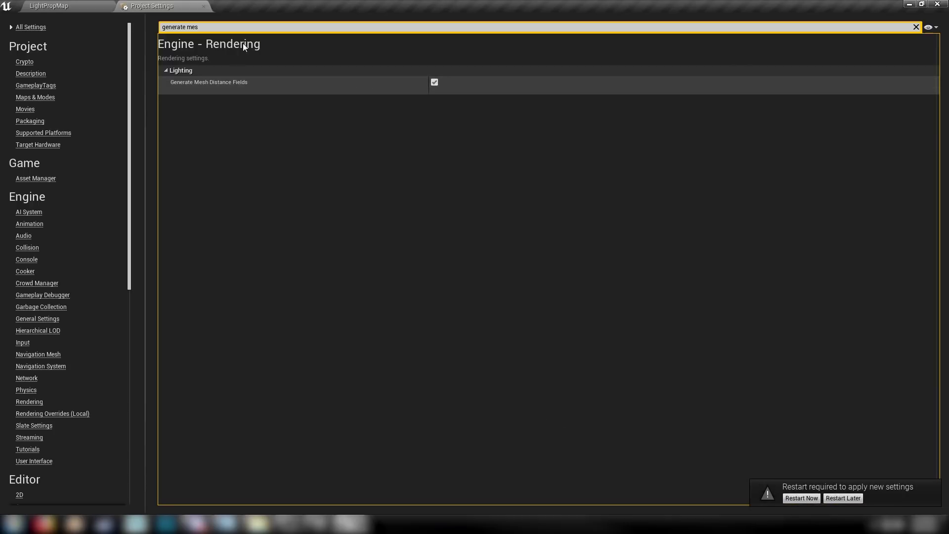
- Disable Allow Static Lighting in the project's rendering settings and restart the editor to apply the changes
click(229, 31)
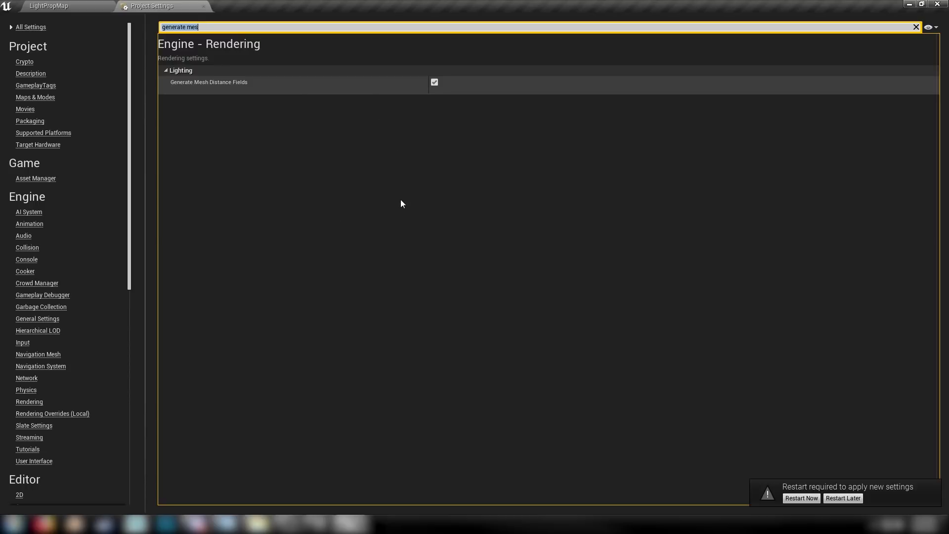
text(use stat)
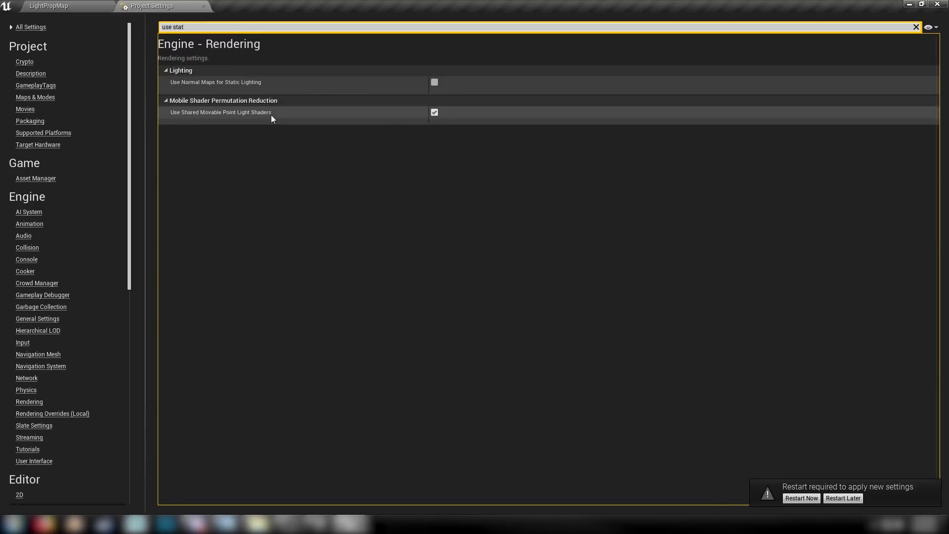
drag(188, 27, 120, 26)
text(static li)
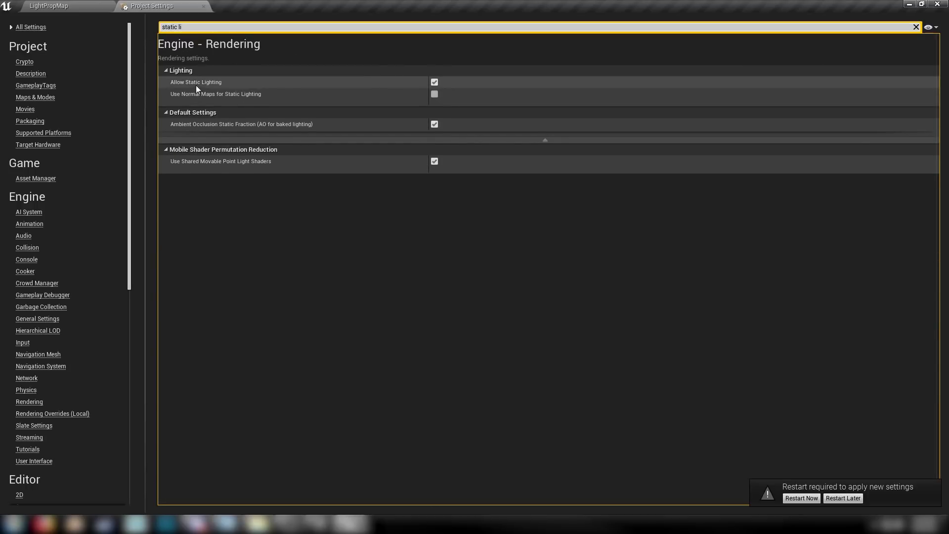
click(435, 83)
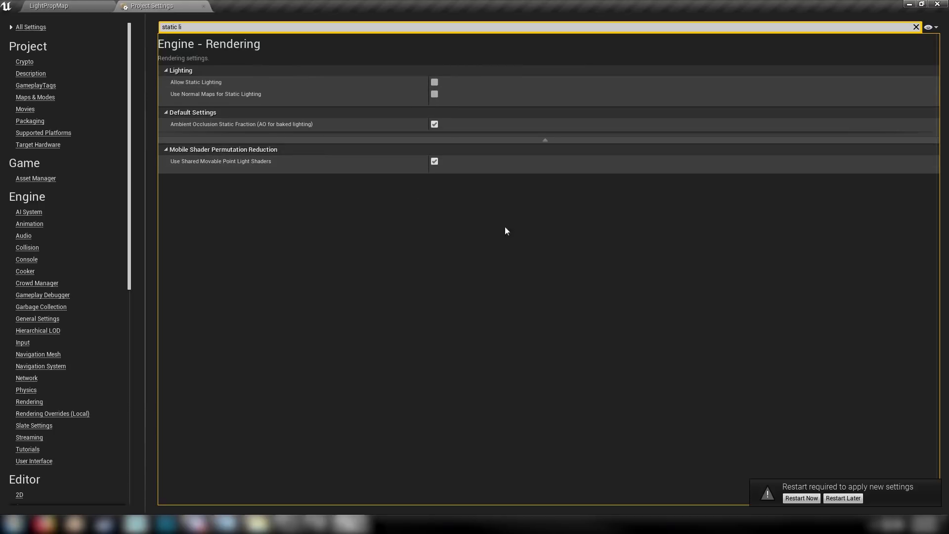
click(916, 28)
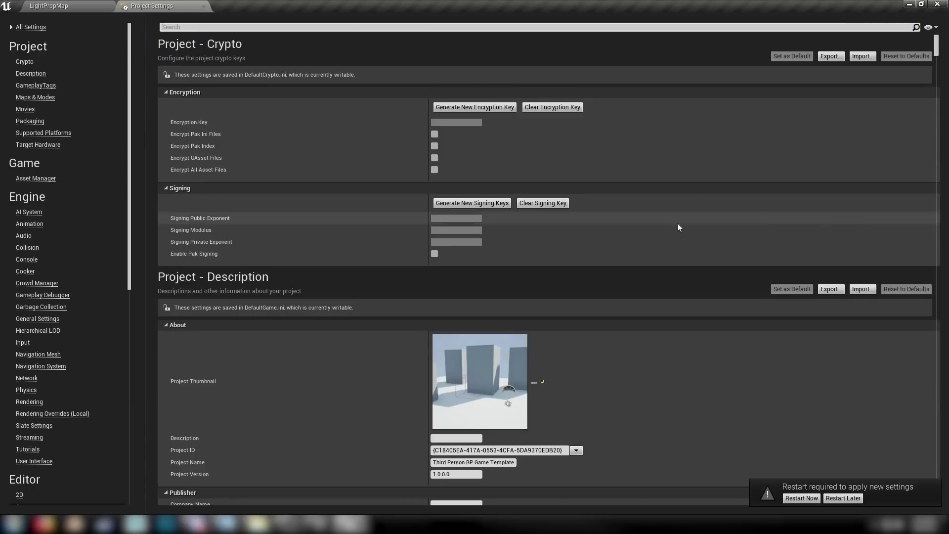
click(803, 496)
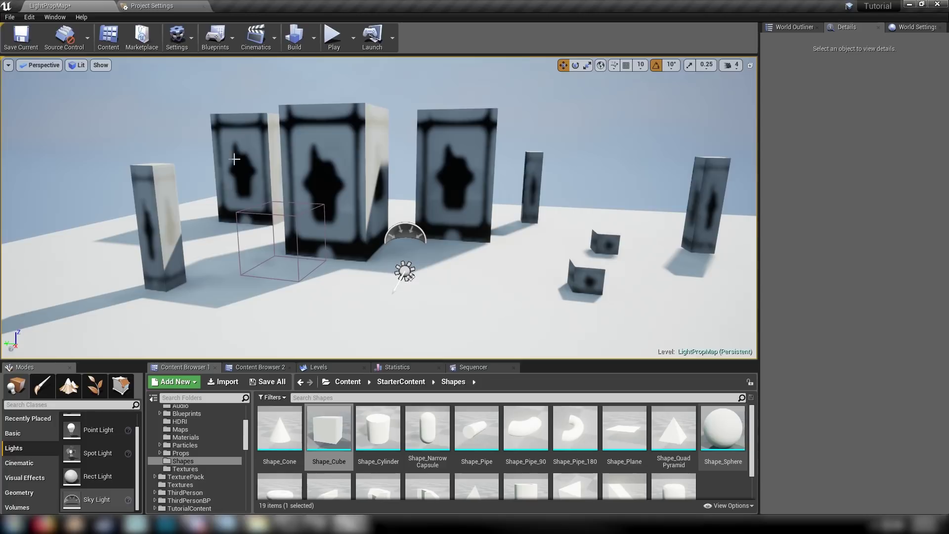
- Try the SkyLight's mobility as Stationary and as Static to compare the shading on the cubes
click(386, 177)
click(487, 140)
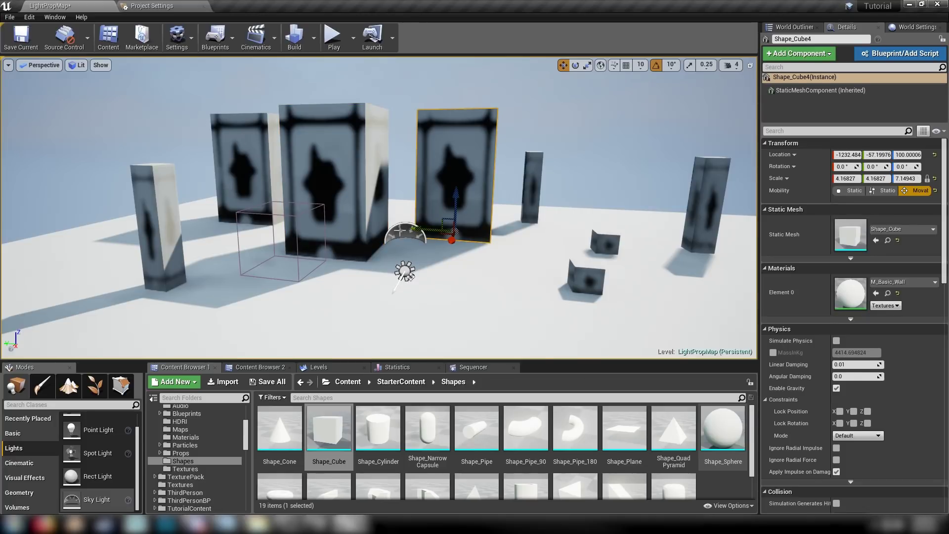
click(403, 270)
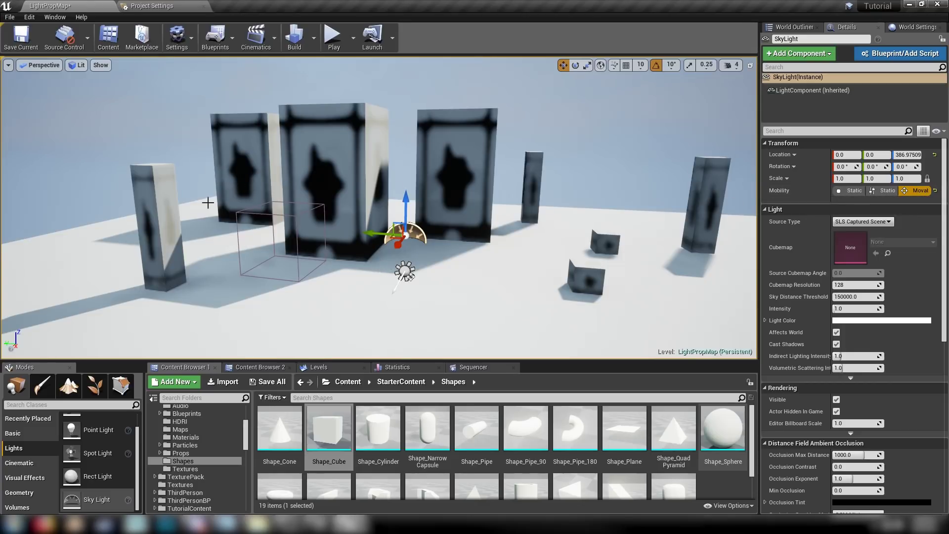
click(883, 191)
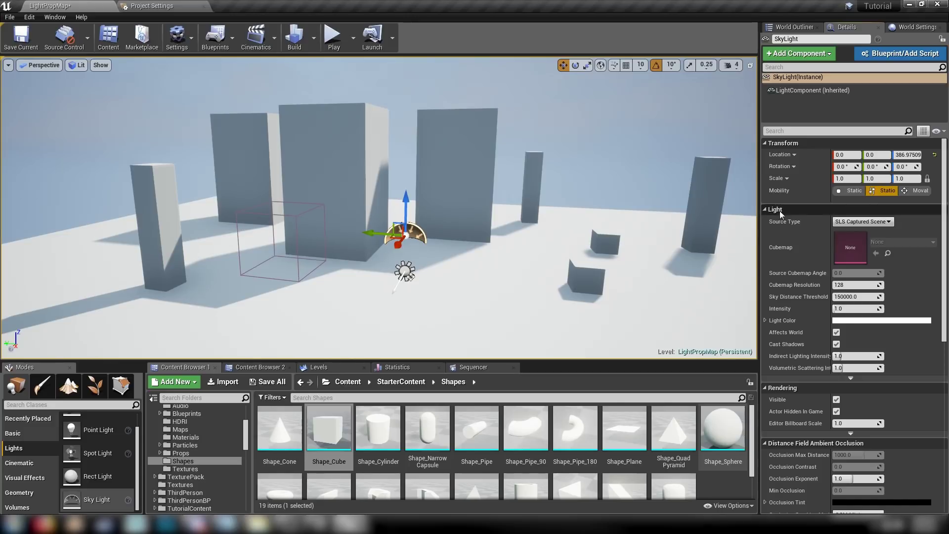
click(851, 191)
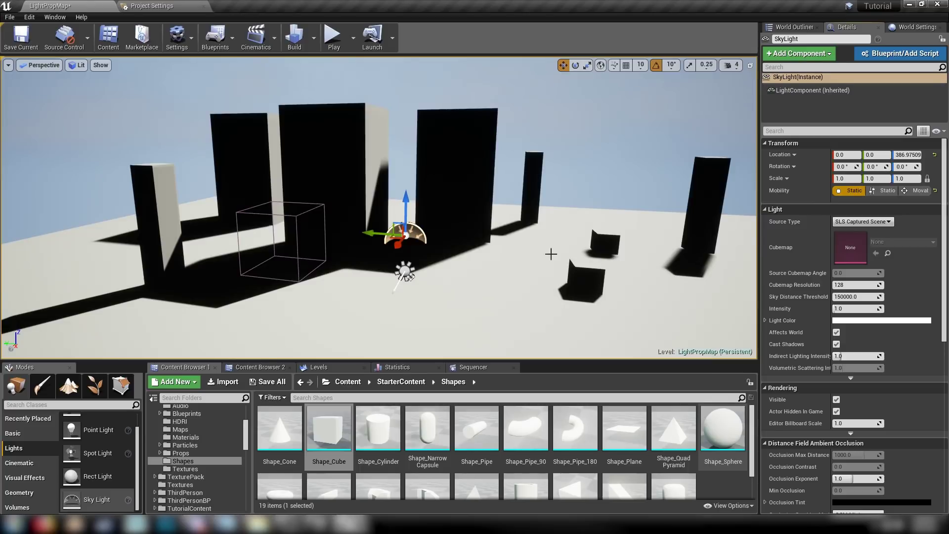
- Delete the SkyLight from the level
right_drag(414, 233, 418, 232)
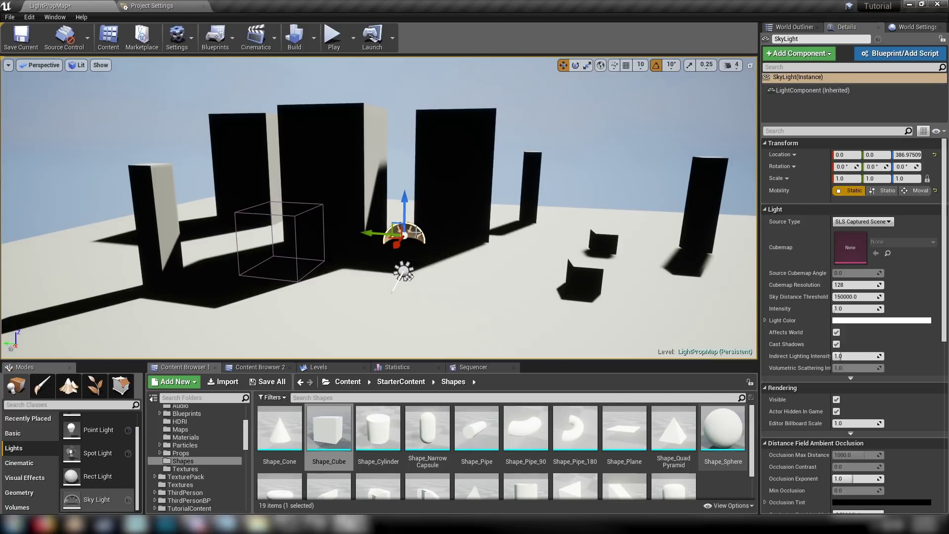
key(Delete)
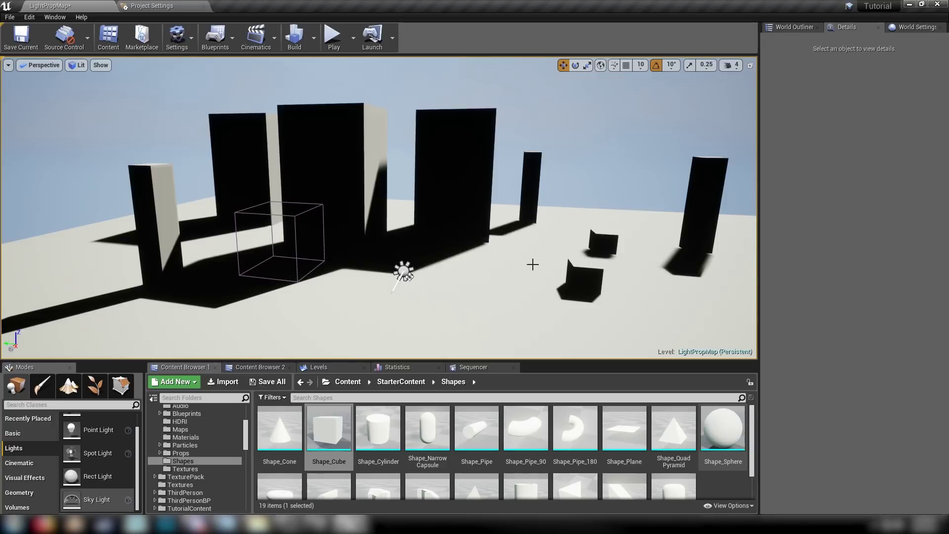
click(314, 39)
click(313, 43)
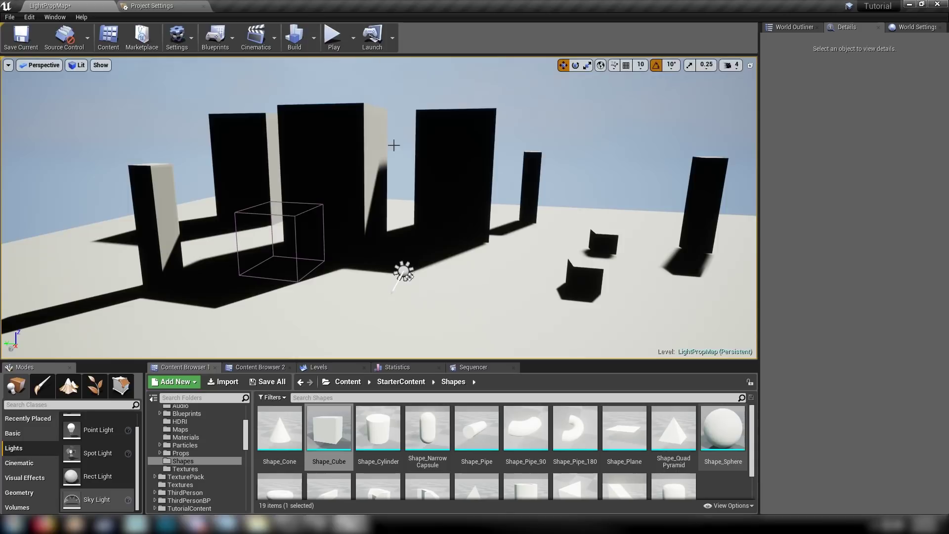
- Enable Force No Precomputed Lighting in the world settings and acknowledge the message about rebuilding lighting
click(403, 272)
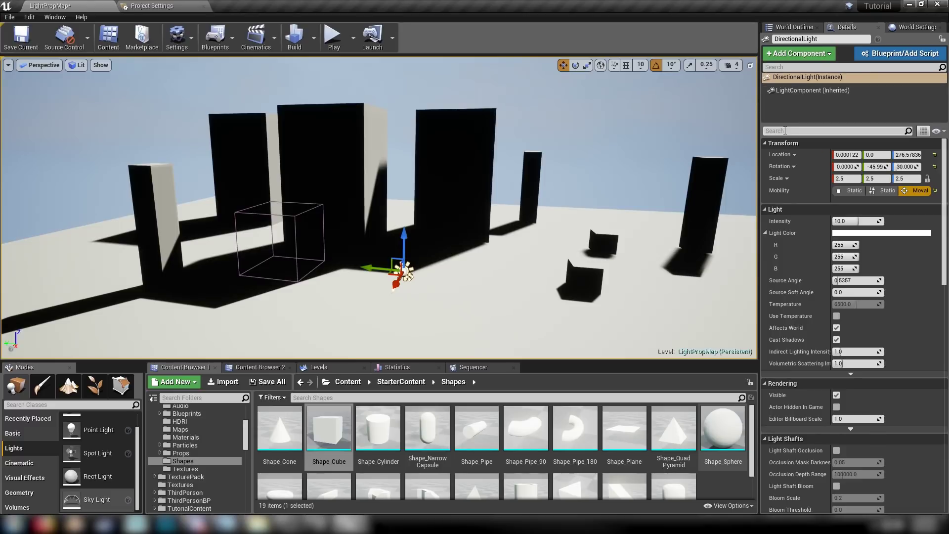
click(916, 27)
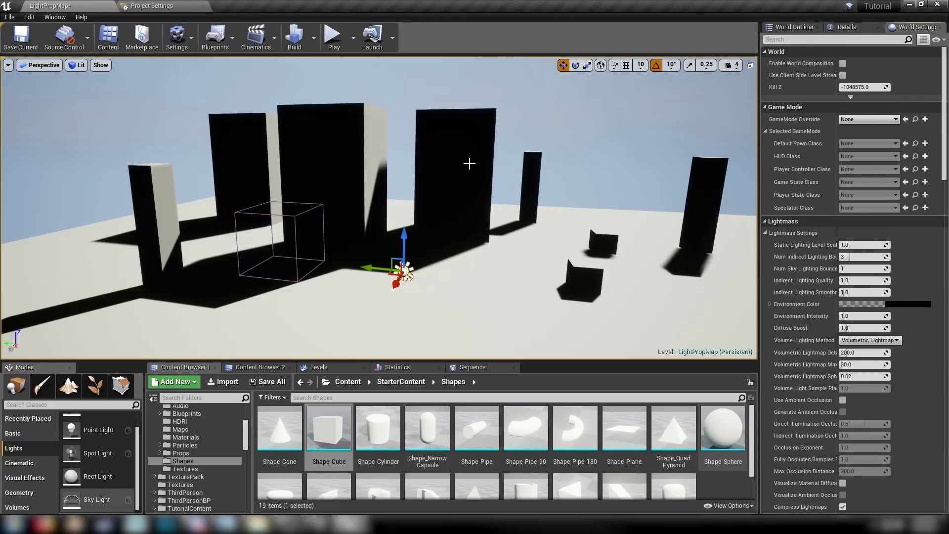
click(797, 39)
text(force)
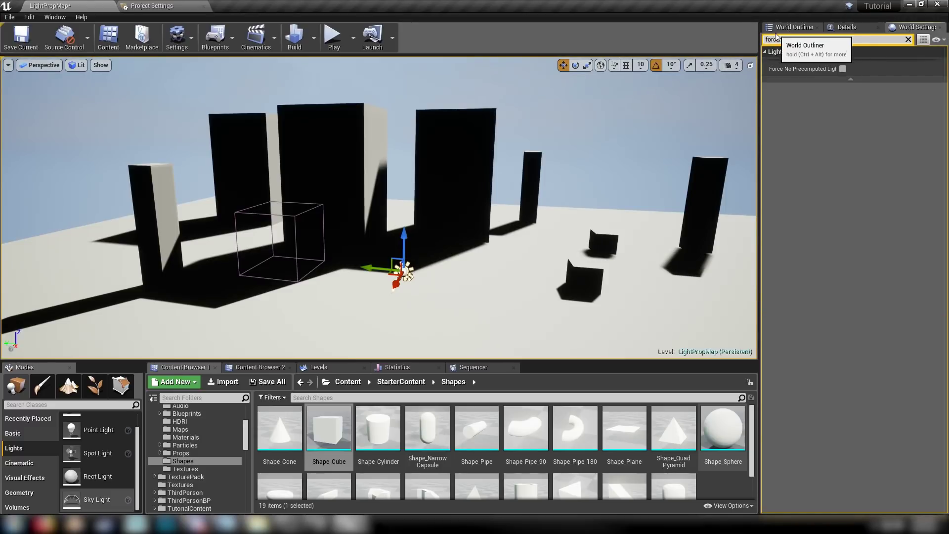
click(839, 71)
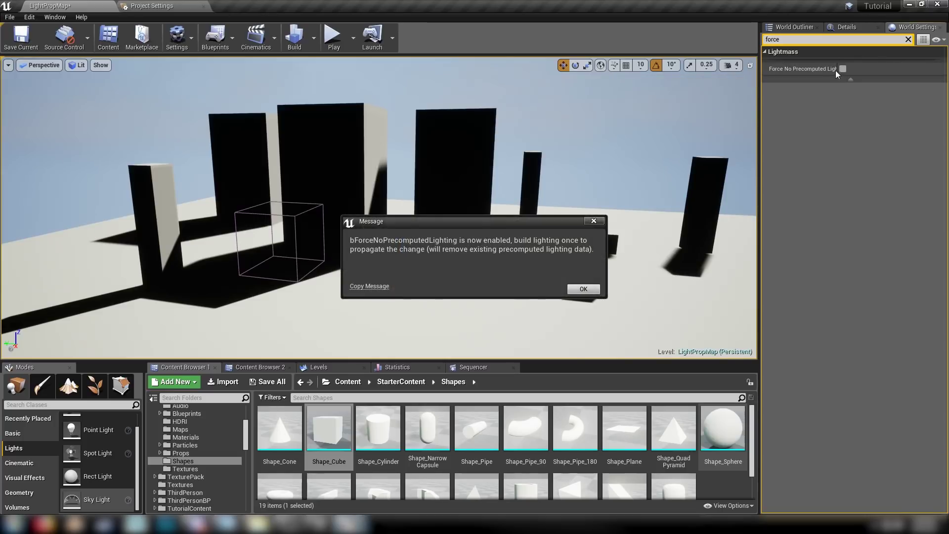
click(576, 290)
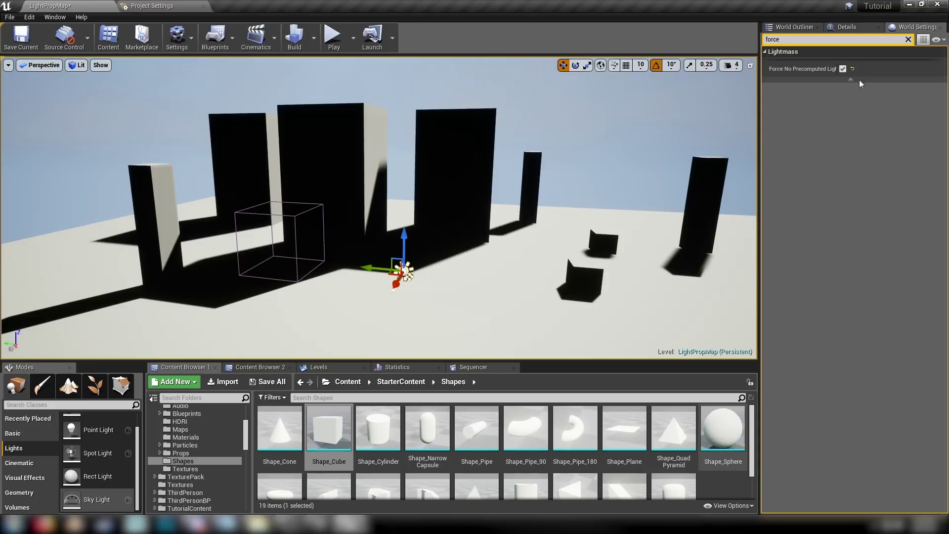
click(909, 39)
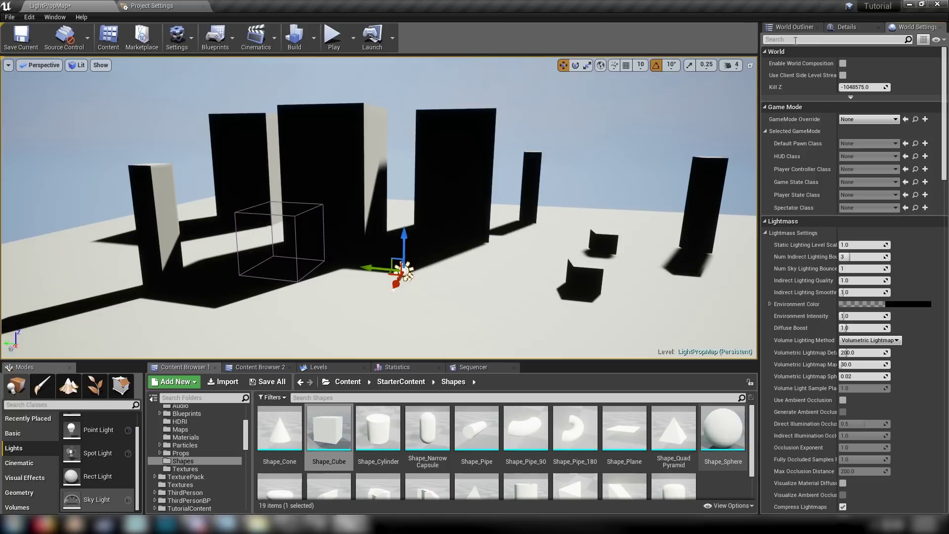
- Enable Dynamic Indirect Lighting on the DirectionalLight and raise its Indirect Lighting Intensity to about 1.03
click(859, 29)
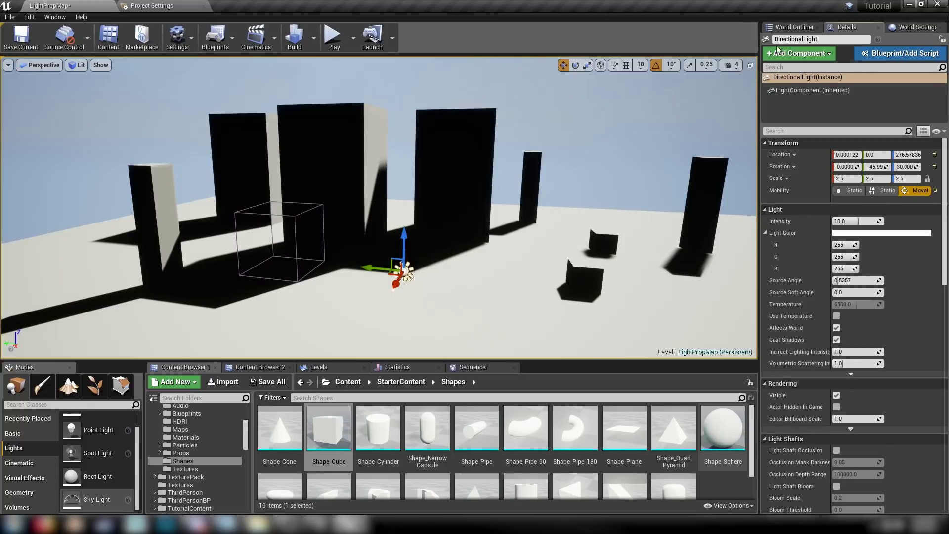
click(822, 130)
text(indire)
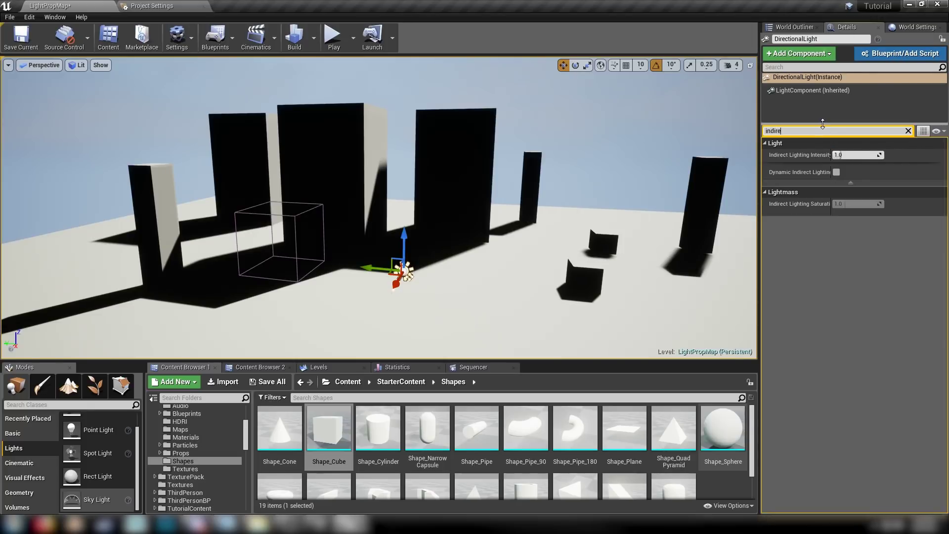
click(836, 173)
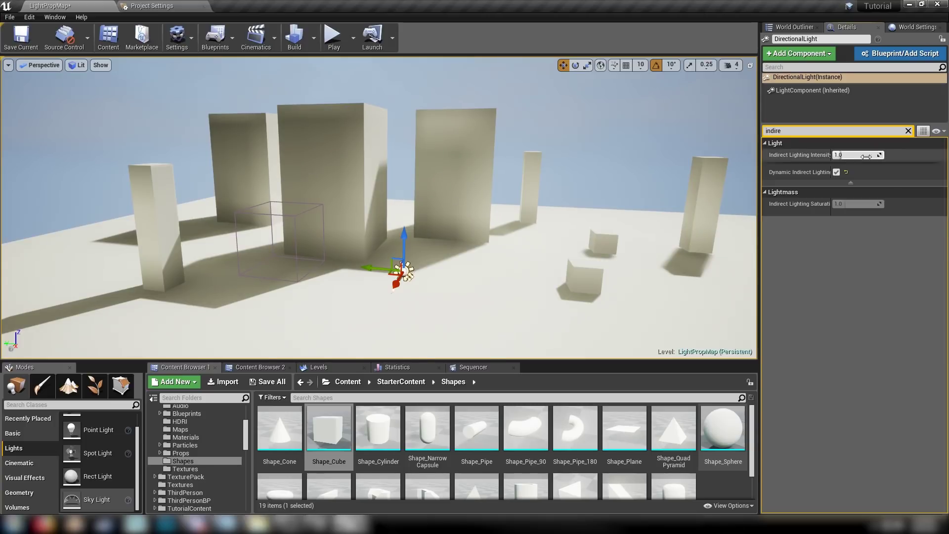
mouse_move(841, 155)
mouse_down()
mouse_move(858, 155)
mouse_move(833, 155)
mouse_move(864, 155)
mouse_up()
click(908, 131)
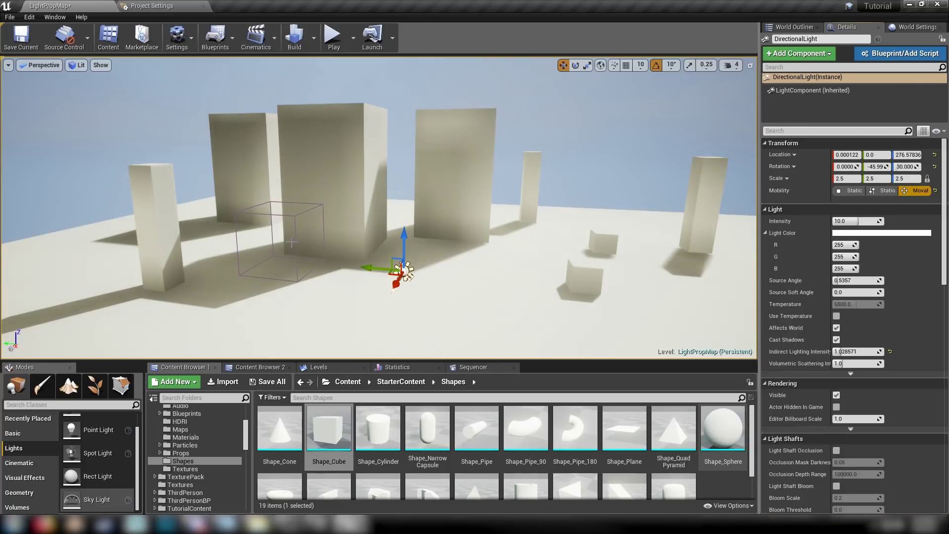
- Enable the Min Brightness and Max Brightness exposure overrides on the PostProcessVolume and set Max Brightness to 0.03
click(296, 259)
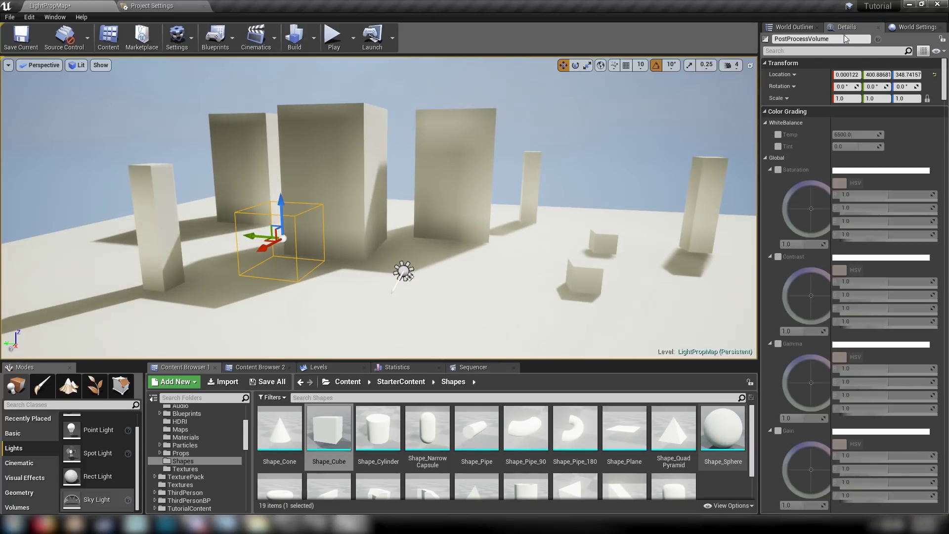
click(804, 51)
text(auto)
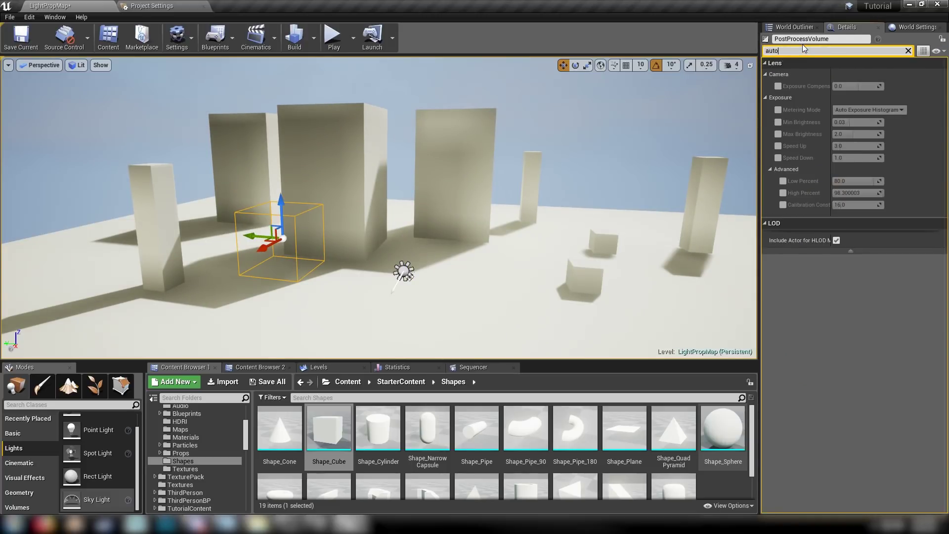
click(778, 122)
click(778, 134)
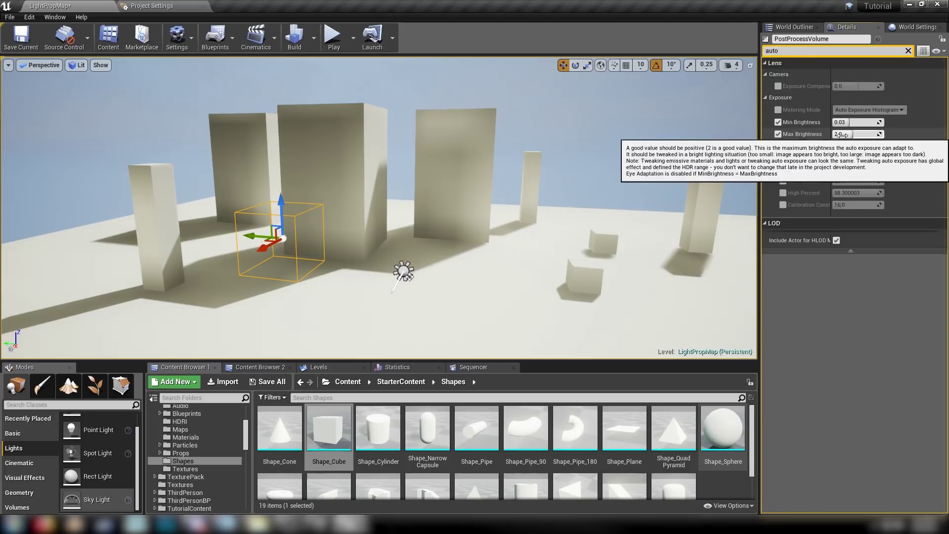
click(842, 135)
text(00)
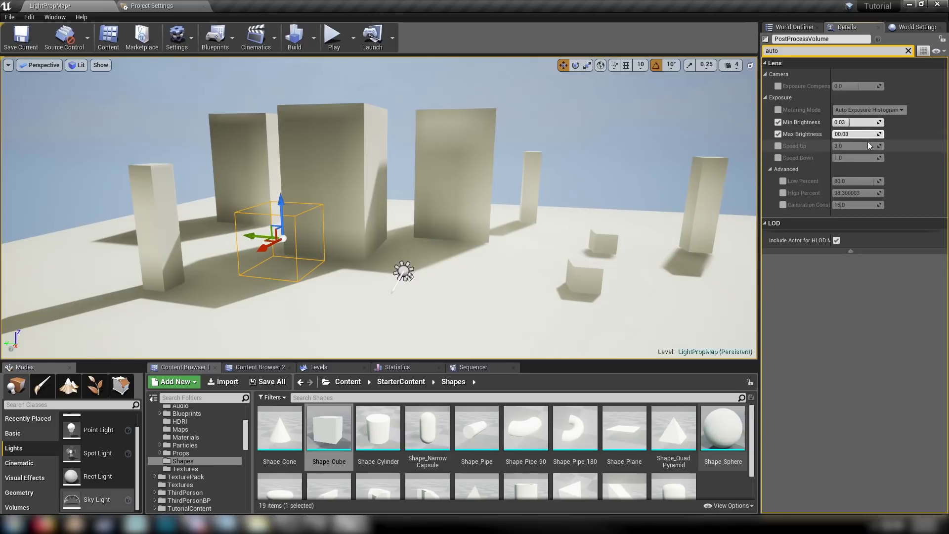
key(Return)
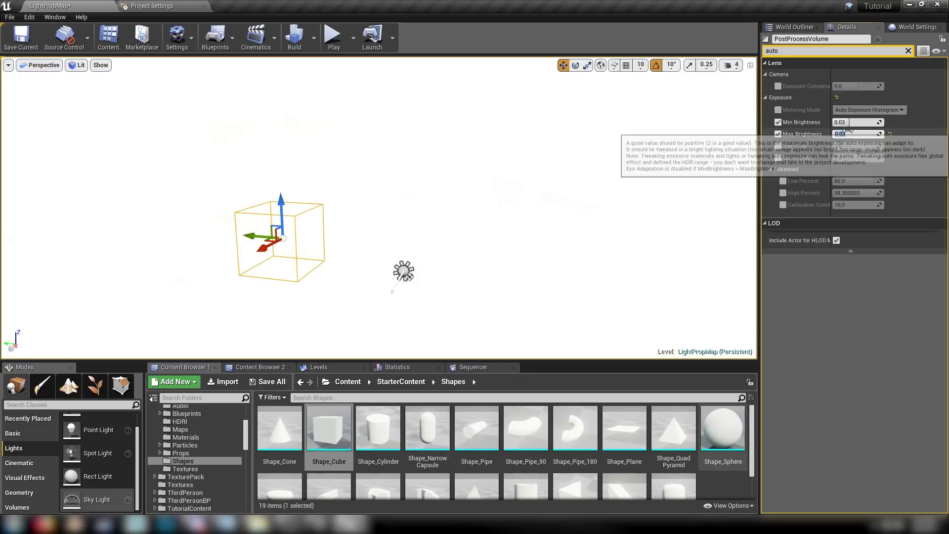
- Set both the Min Brightness and Max Brightness exposure of the PostProcessVolume to 2.0
click(850, 122)
text(2.0)
key(Return)
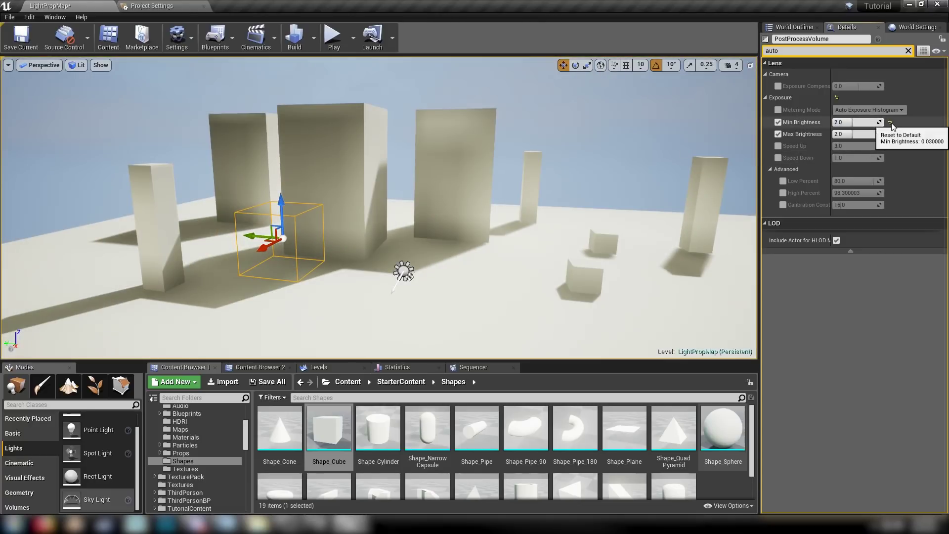
click(850, 122)
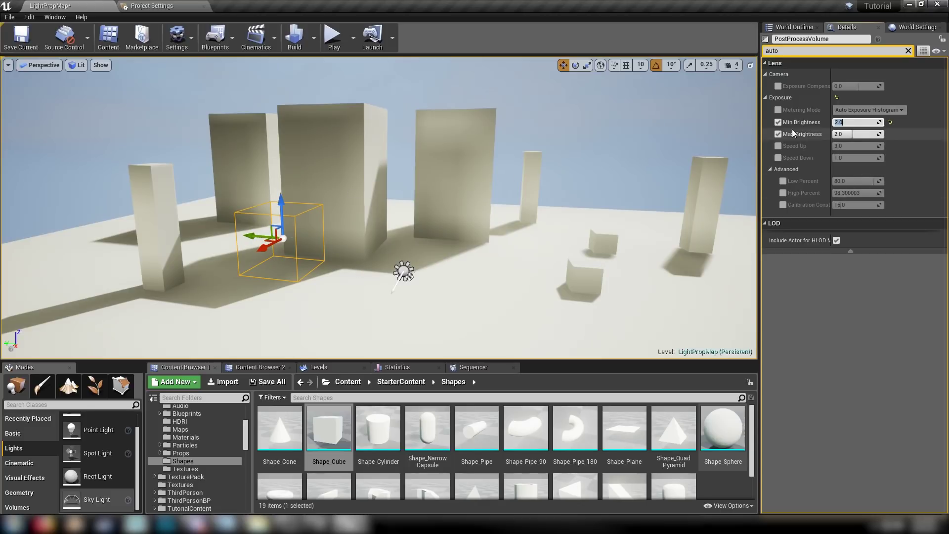
click(800, 50)
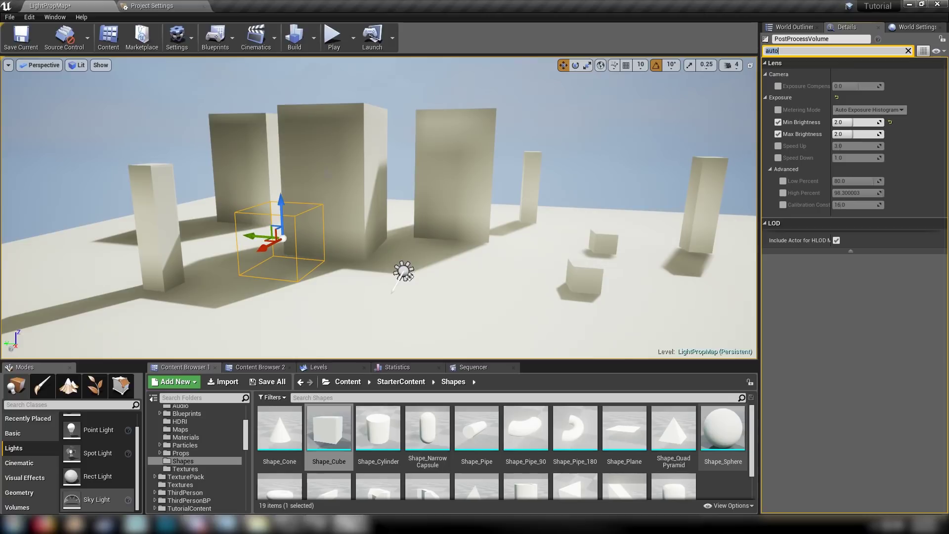
text(light)
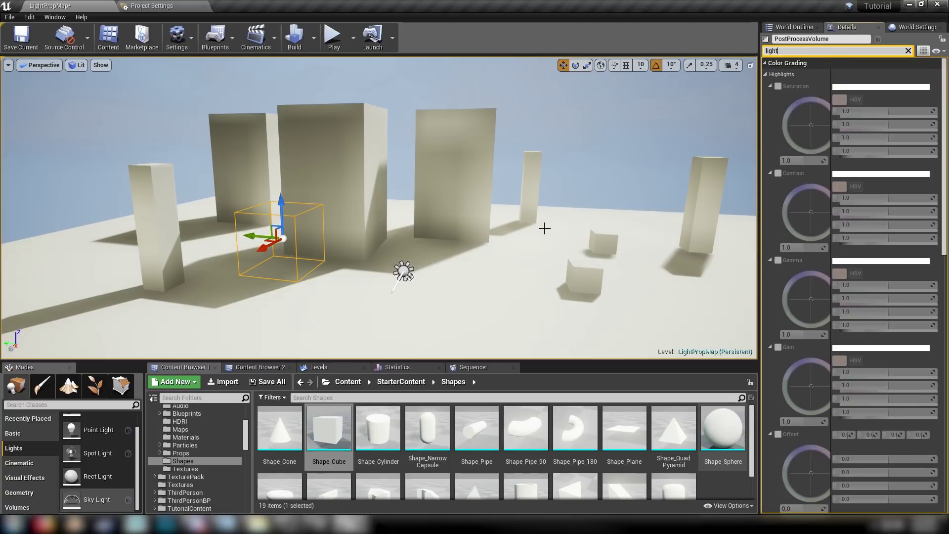
text(ight pr)
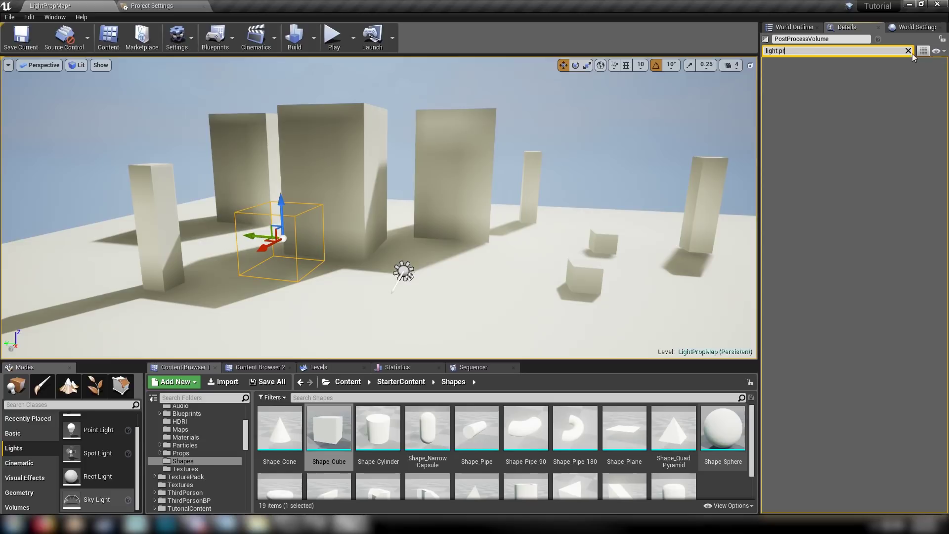
click(909, 51)
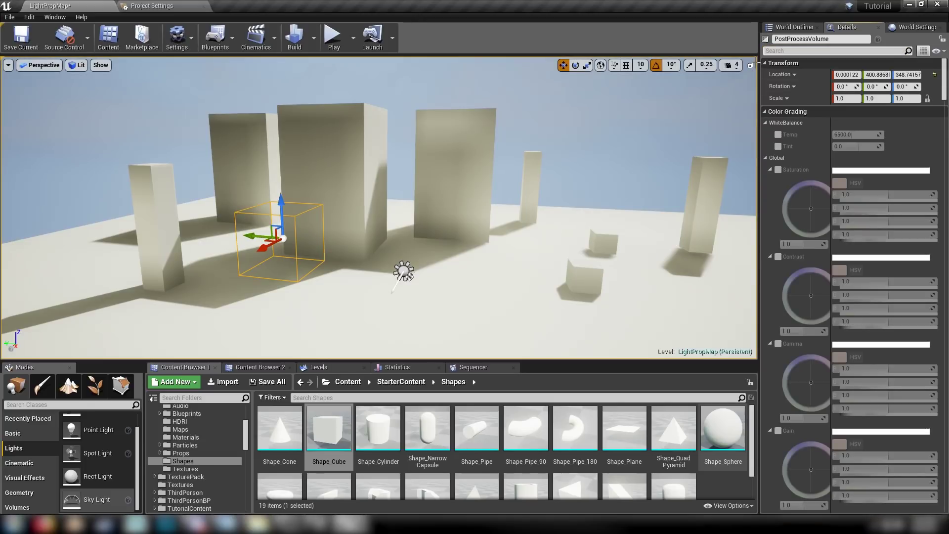
- Enable the Light Propagation Volume overrides for Intensity, Size, Secondary Occlusion, Occlusion Intensity, Diffuse occlusion and Specular occlusion on the PostProcessVolume
text(render)
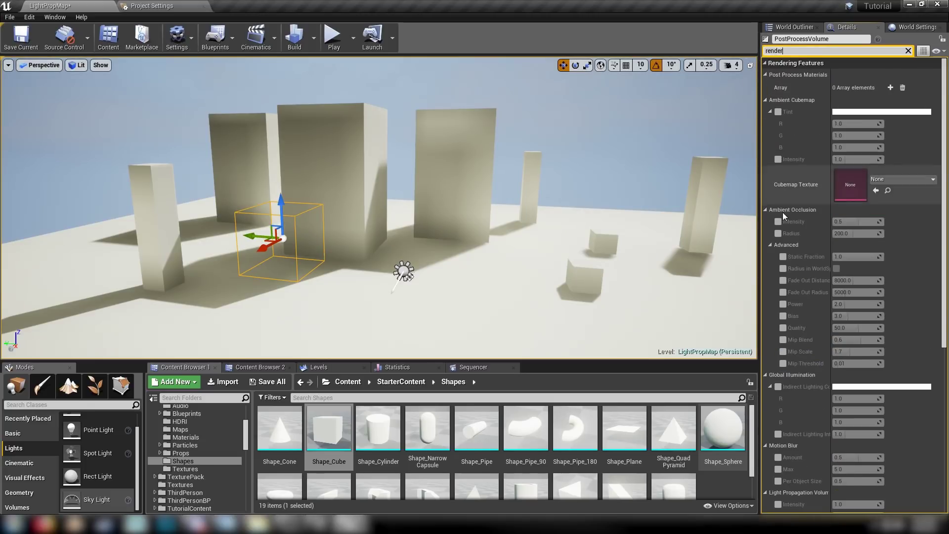
scroll(798, 294, down, 5)
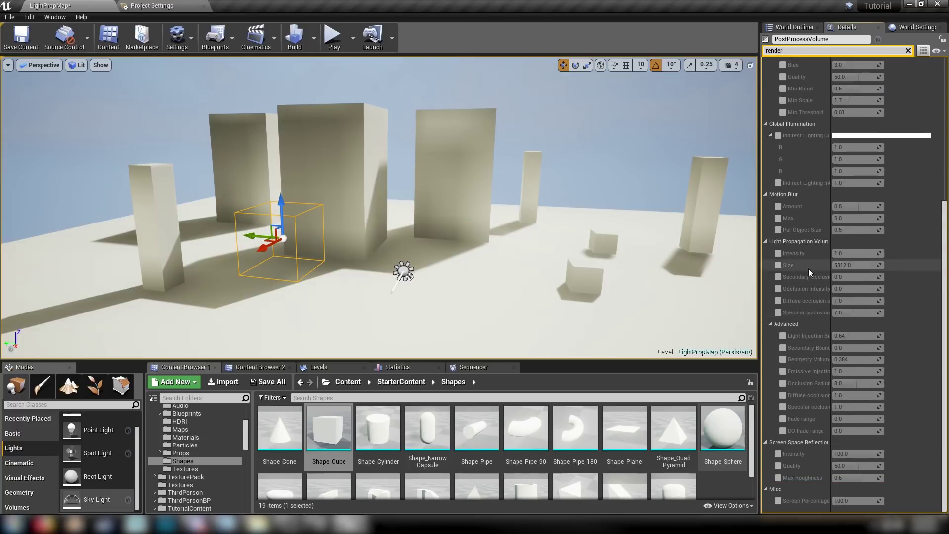
click(778, 253)
click(779, 265)
click(778, 277)
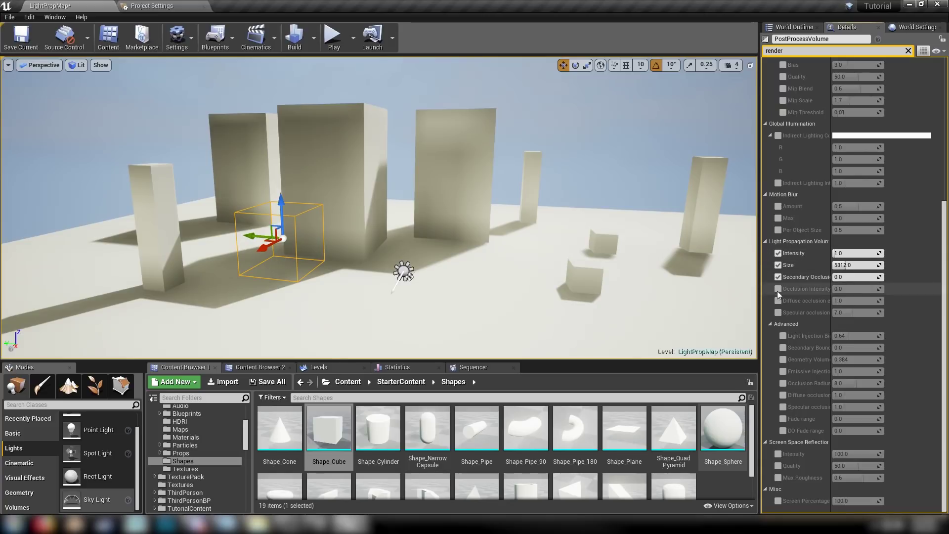
click(778, 289)
click(779, 301)
click(778, 313)
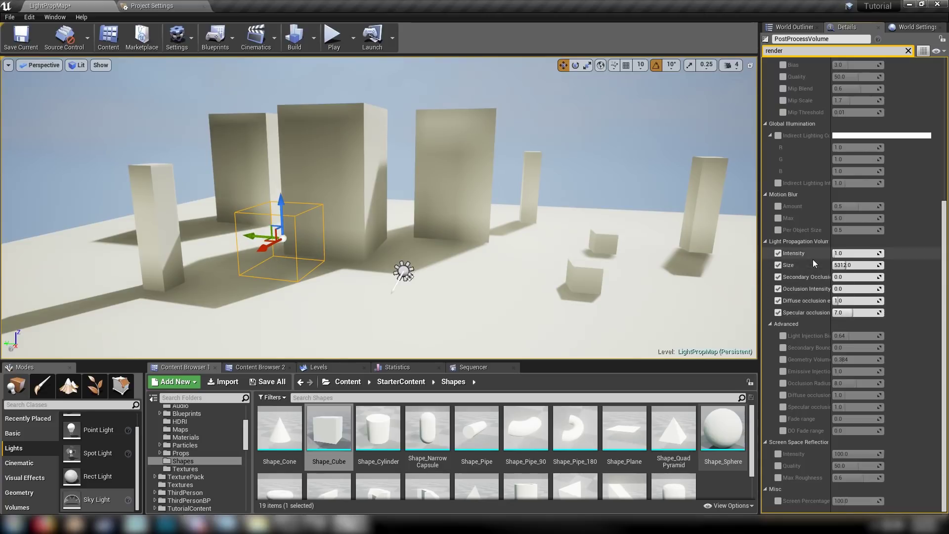
- Lower the Light Propagation Volume Intensity to compare the lighting, and reset it to its default
drag(841, 253, 830, 253)
click(889, 253)
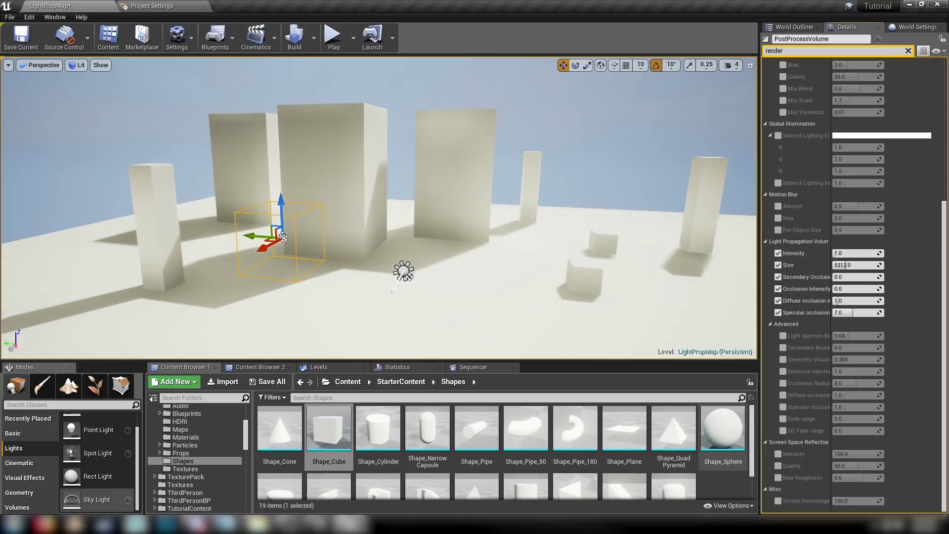
- Try Light Propagation Volume Size values of about 12324 and 9671 while checking the shading from different distances
mouse_move(858, 265)
mouse_down()
mouse_move(884, 265)
mouse_move(866, 265)
mouse_up()
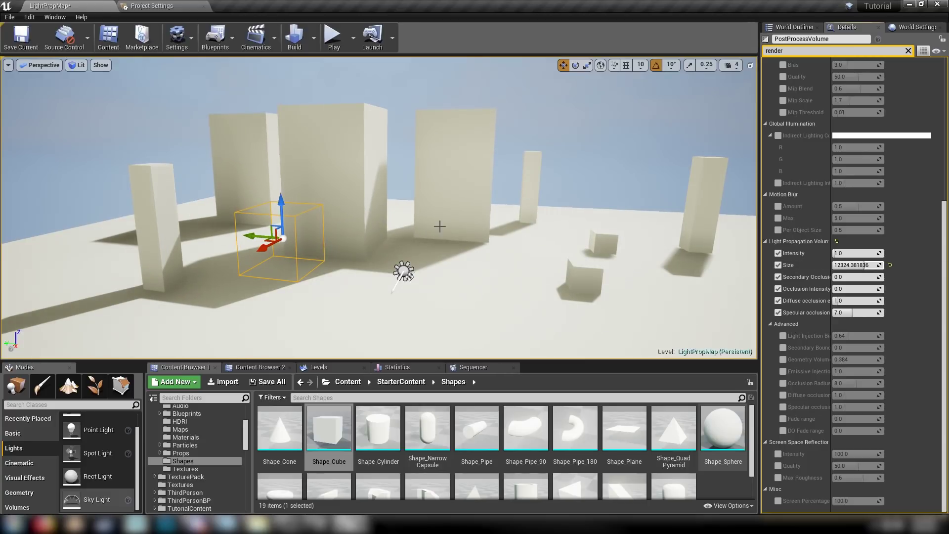
mouse_move(863, 265)
mouse_down()
mouse_move(839, 265)
mouse_move(858, 265)
mouse_up()
scroll(378, 208, down, 10)
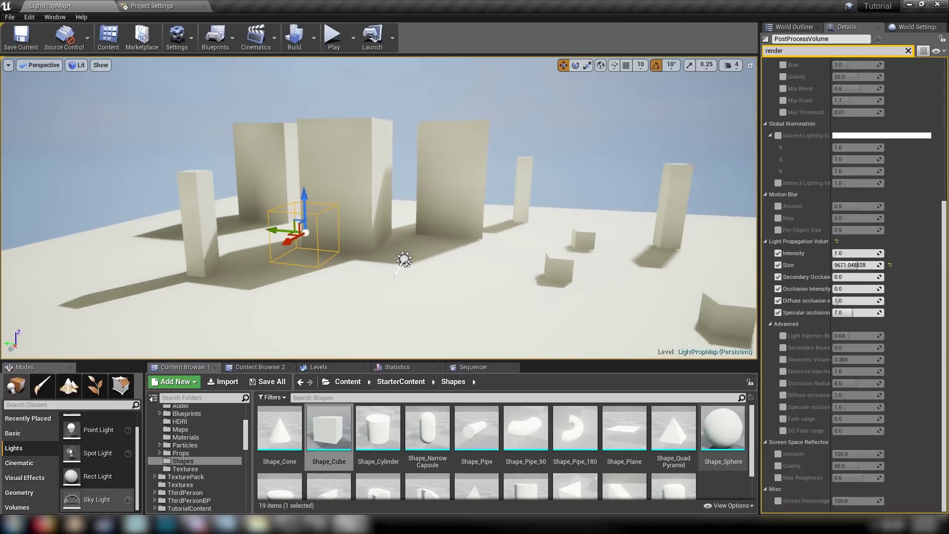
scroll(379, 208, down, 5)
scroll(378, 208, up, 6)
- Compare a smaller Light Propagation Volume Size, and raise the Size to about 15925
drag(857, 263, 847, 263)
scroll(379, 208, up, 5)
scroll(378, 208, down, 6)
scroll(379, 207, up, 4)
scroll(599, 282, up, 4)
drag(849, 265, 866, 265)
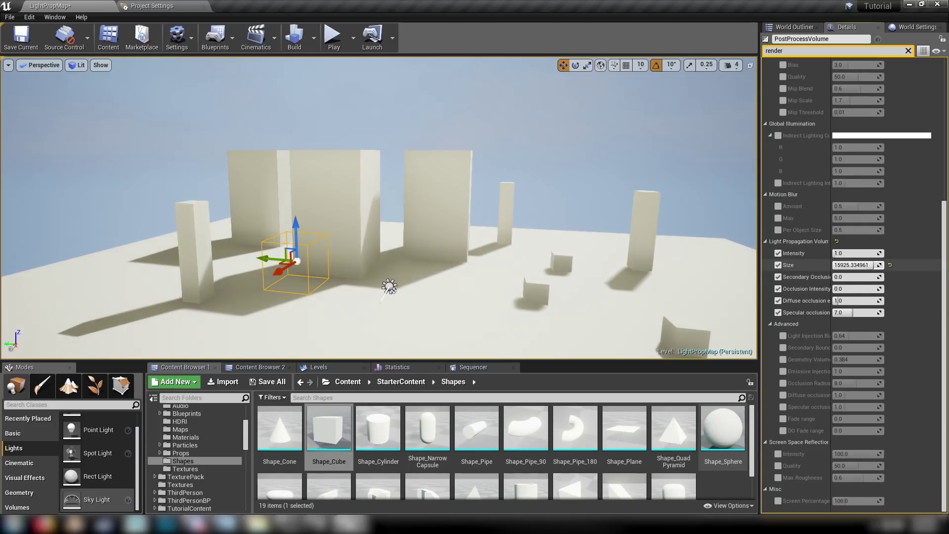
scroll(388, 285, up, 5)
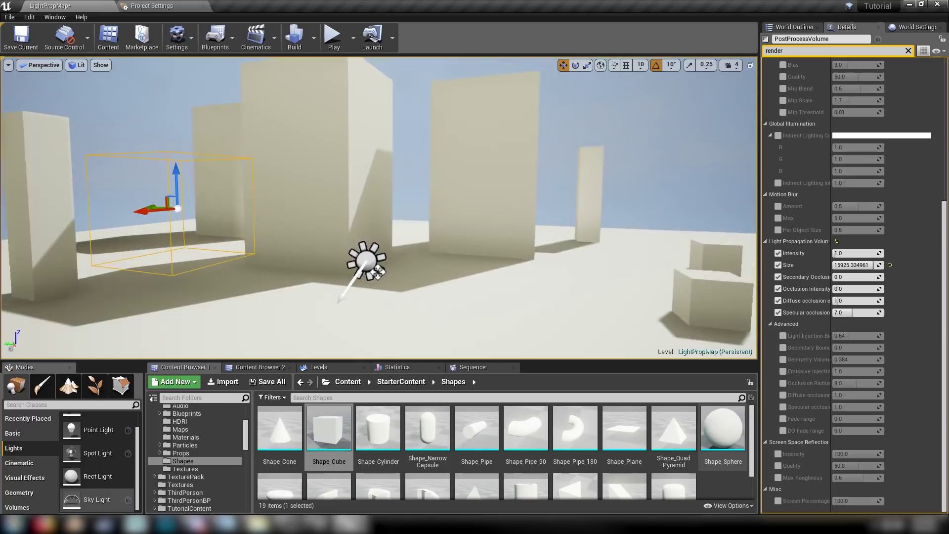
key(s)
key(a)
right_drag(396, 259, 404, 260)
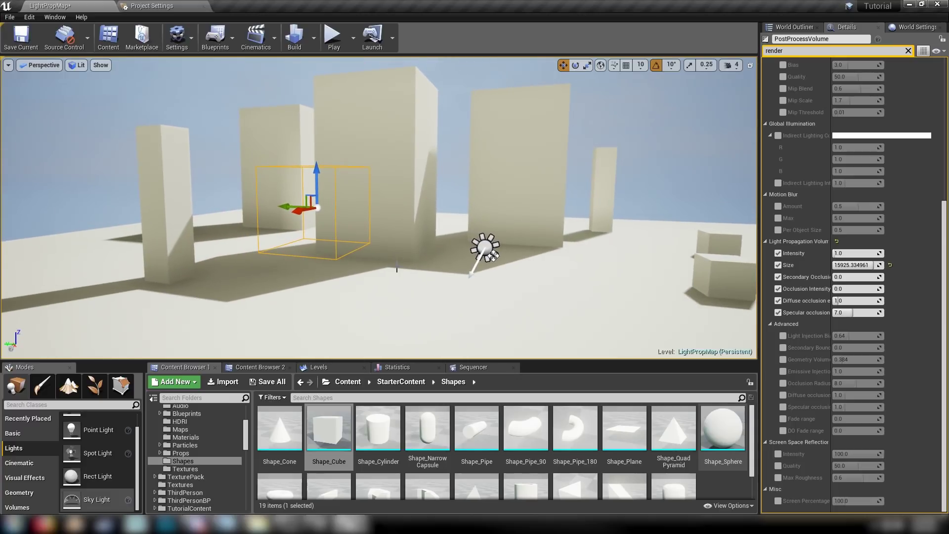
- Place a Shape_Sphere on the floor in front of the tall blocks, scale it uniformly to about 2.68 and sink it partly into the floor
key(Escape)
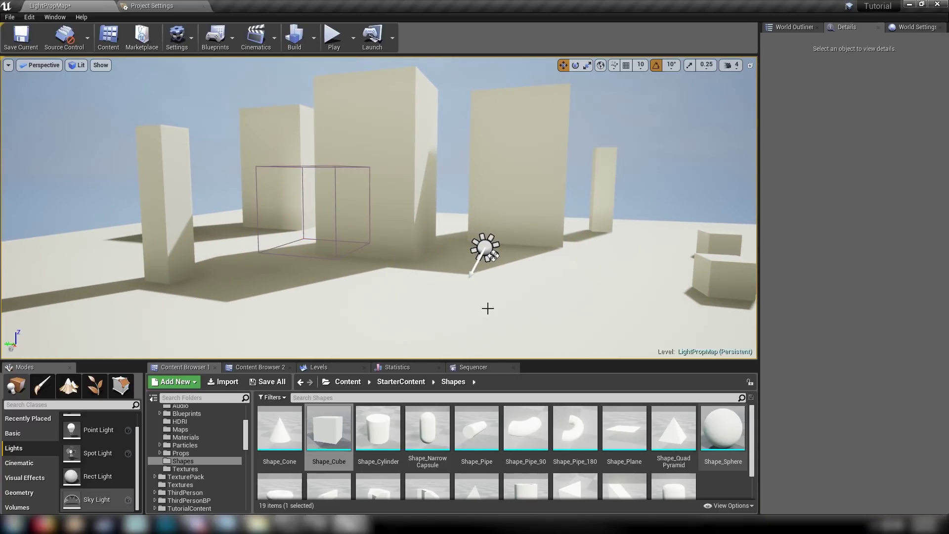
drag(723, 428, 435, 207)
key(r)
drag(438, 242, 437, 212)
right_drag(584, 198, 536, 182)
key(w)
drag(522, 218, 508, 331)
key(f)
alt+drag(544, 229, 550, 284)
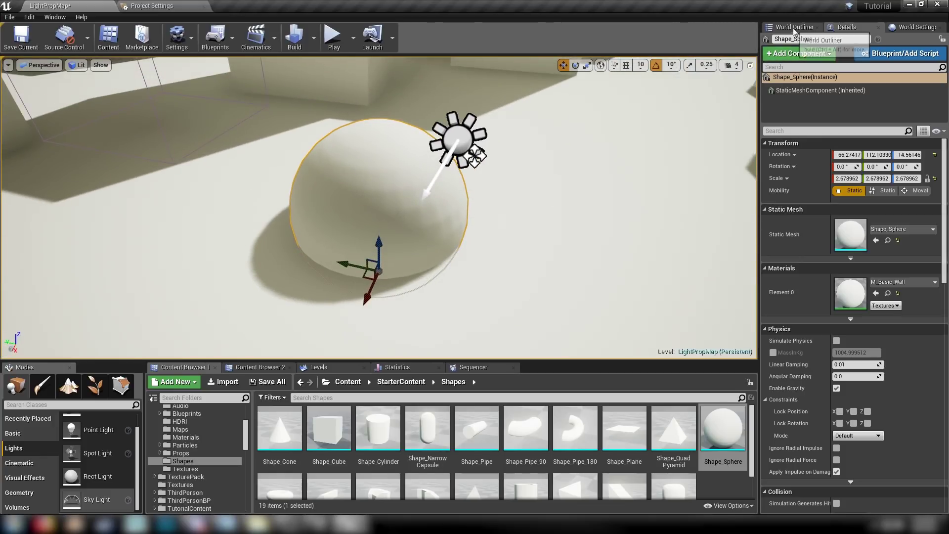
right_drag(338, 262, 361, 248)
key(s)
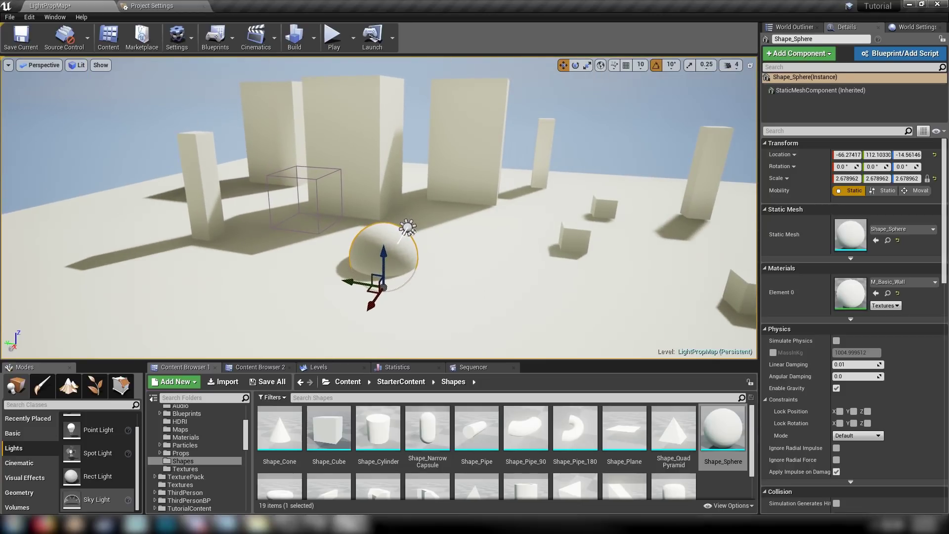
- Lower the Indirect Lighting Intensity of the DirectionalLight to about 0.63
click(727, 171)
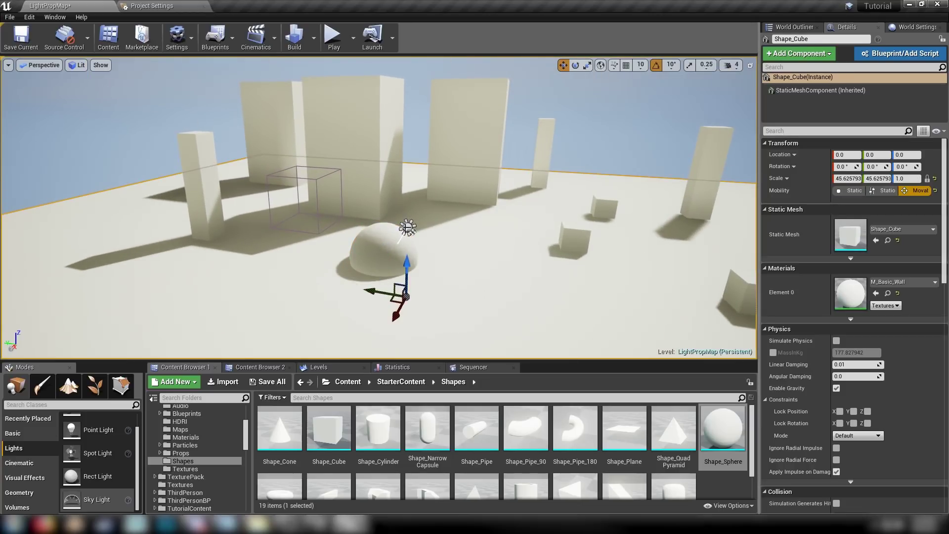
click(407, 228)
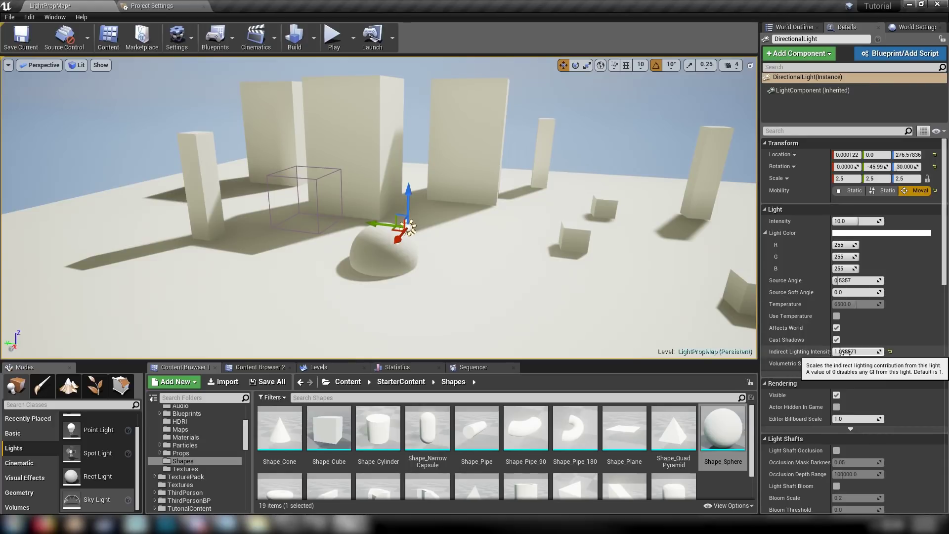
mouse_move(848, 352)
mouse_down()
mouse_move(872, 351)
mouse_move(842, 352)
mouse_up()
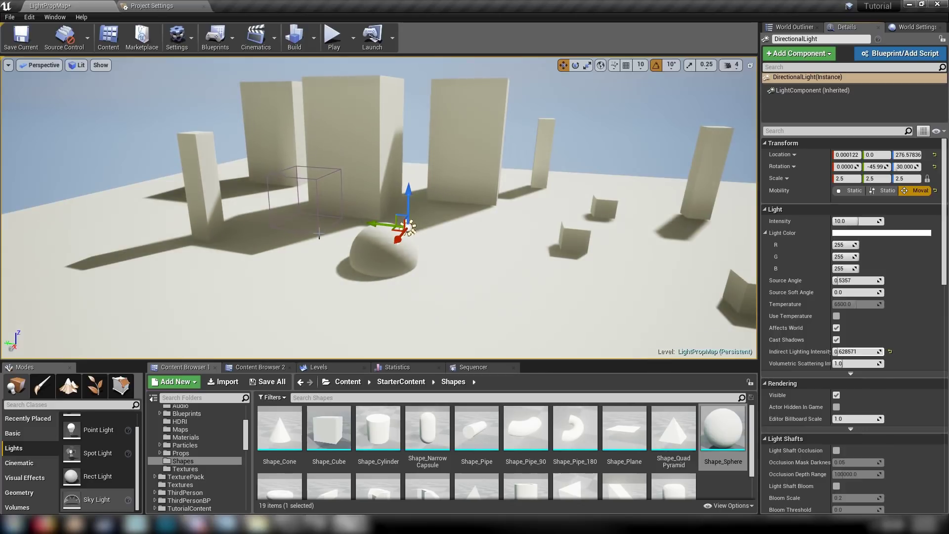
- Reduce the PostProcessVolume's Light Propagation Volume Intensity to 0 to compare the lighting, and reset it to its default
click(318, 234)
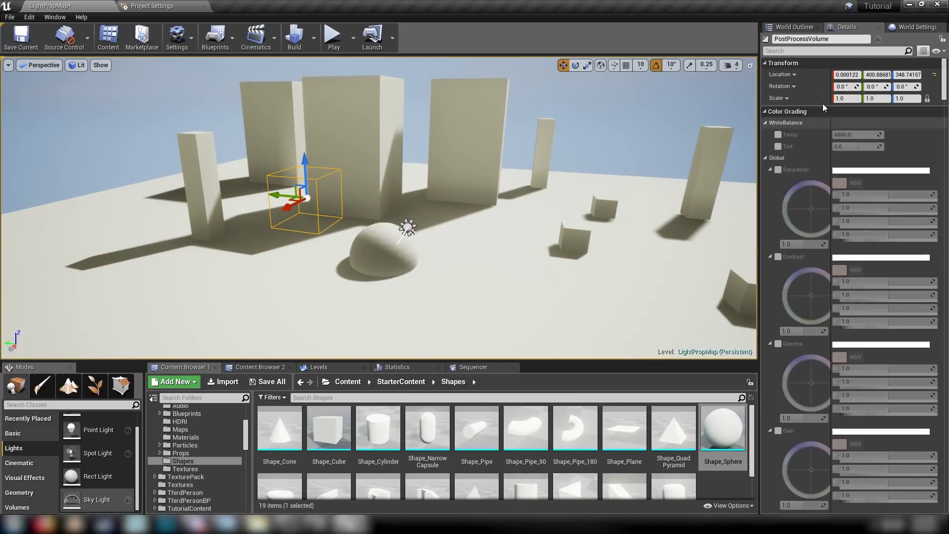
click(802, 52)
text(light pr)
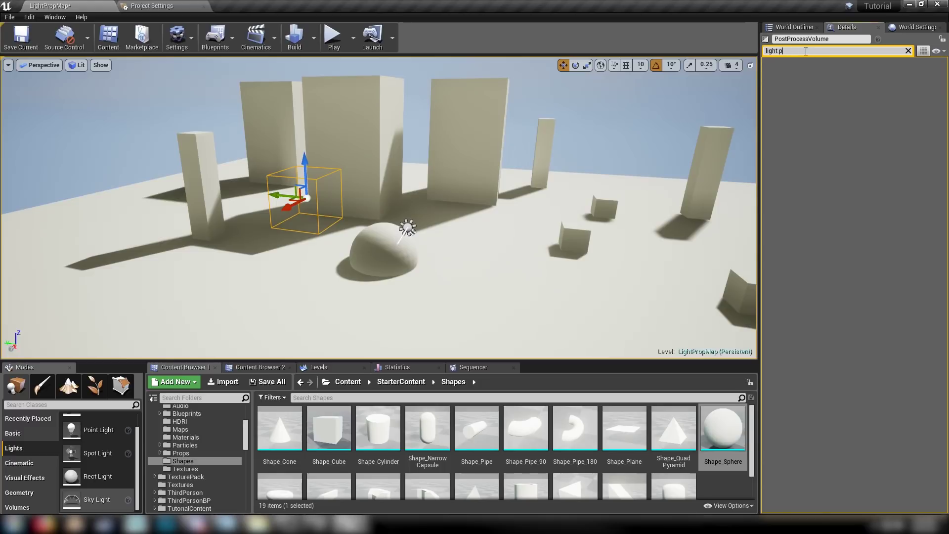
key(BackSpace)
key(BackSpace)
key(BackSpace)
key(BackSpace)
key(BackSpace)
key(BackSpace)
key(BackSpace)
text(rendering)
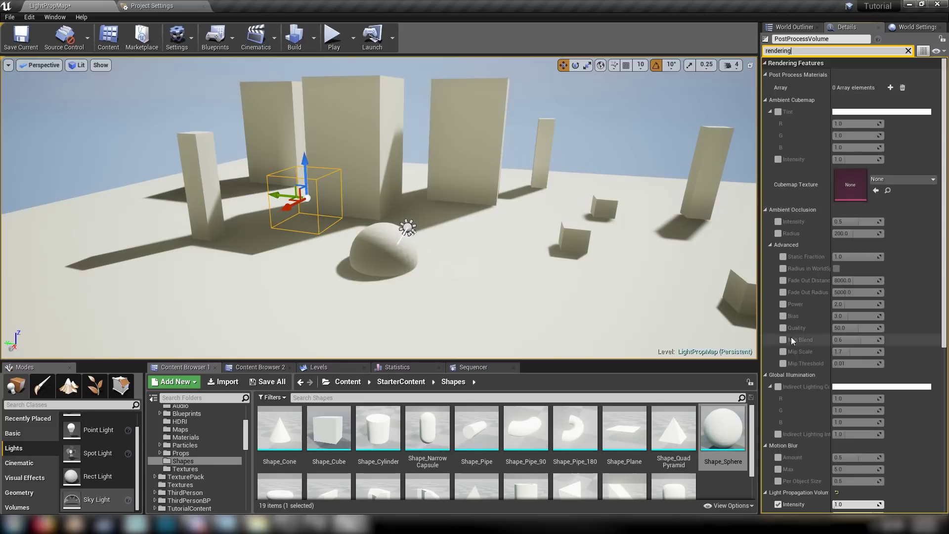
scroll(798, 340, down, 8)
mouse_move(848, 256)
mouse_down()
mouse_move(860, 255)
mouse_move(834, 255)
mouse_up()
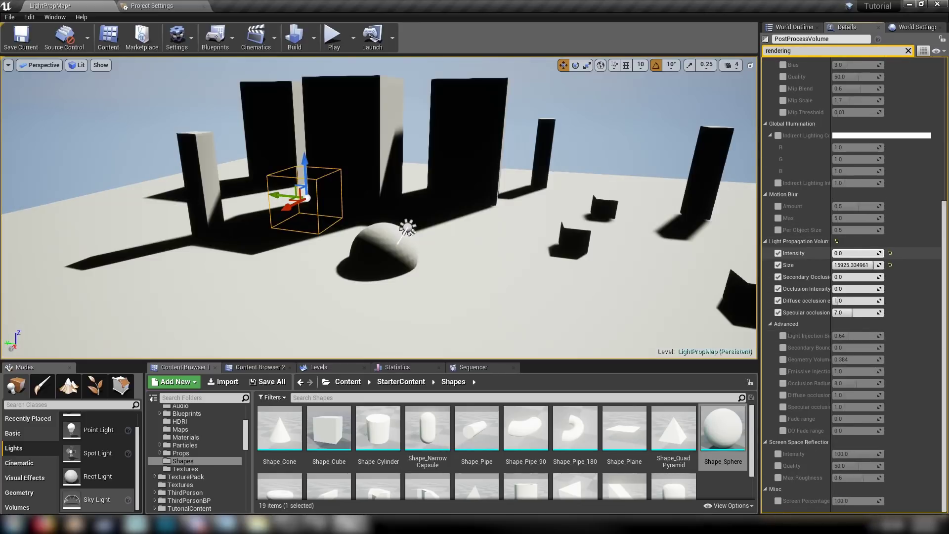
click(891, 254)
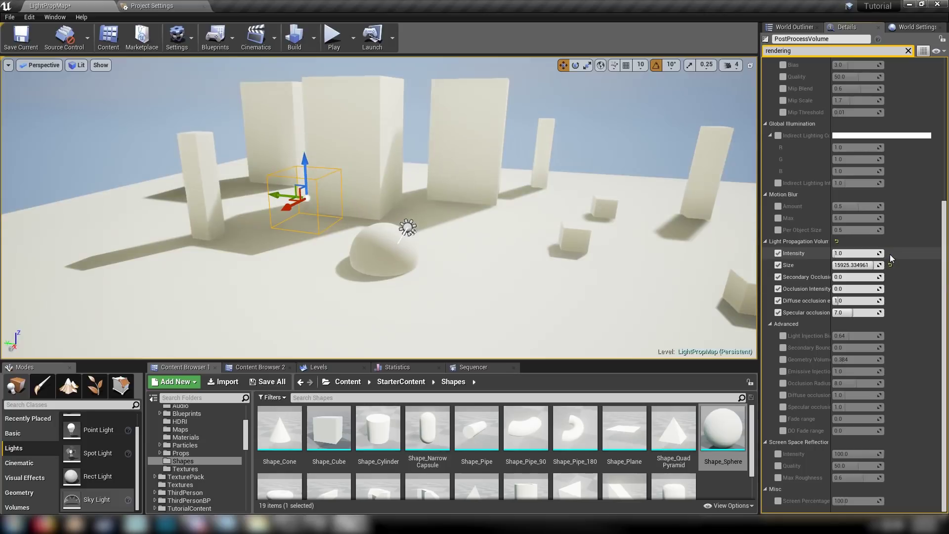
- Override the light map resolution of the Shape_Sphere and set it to 512
click(357, 275)
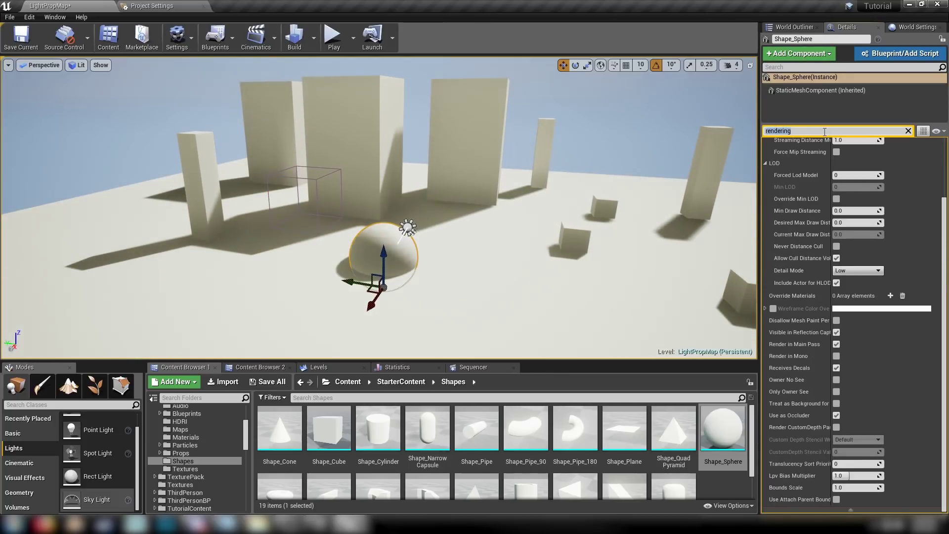
text(lightm)
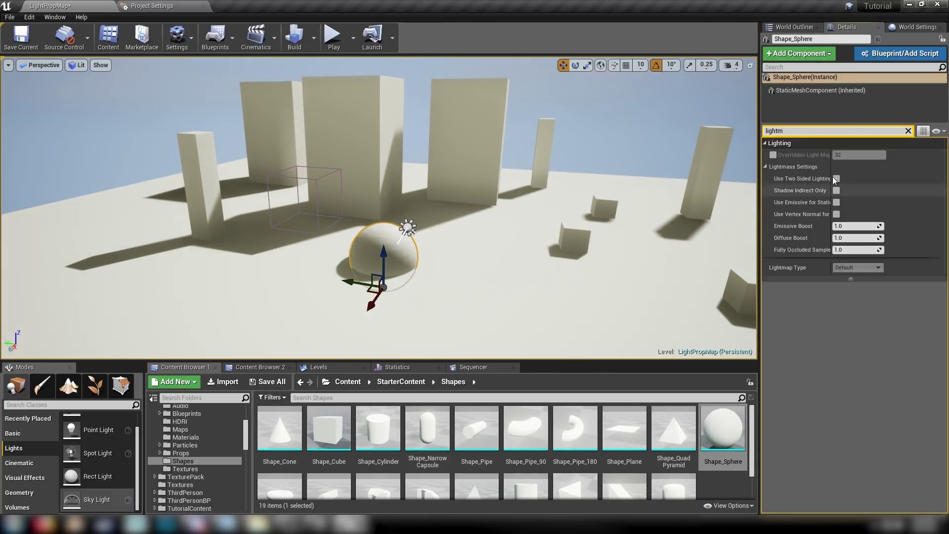
click(773, 155)
click(842, 155)
text(512)
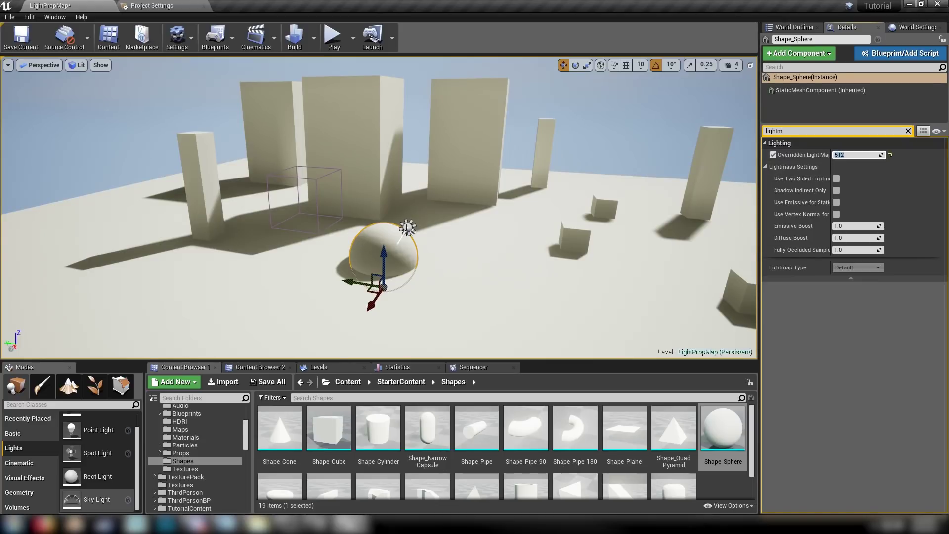
- Select the DirectionalLight and clear the property filter to list all of its settings
click(407, 229)
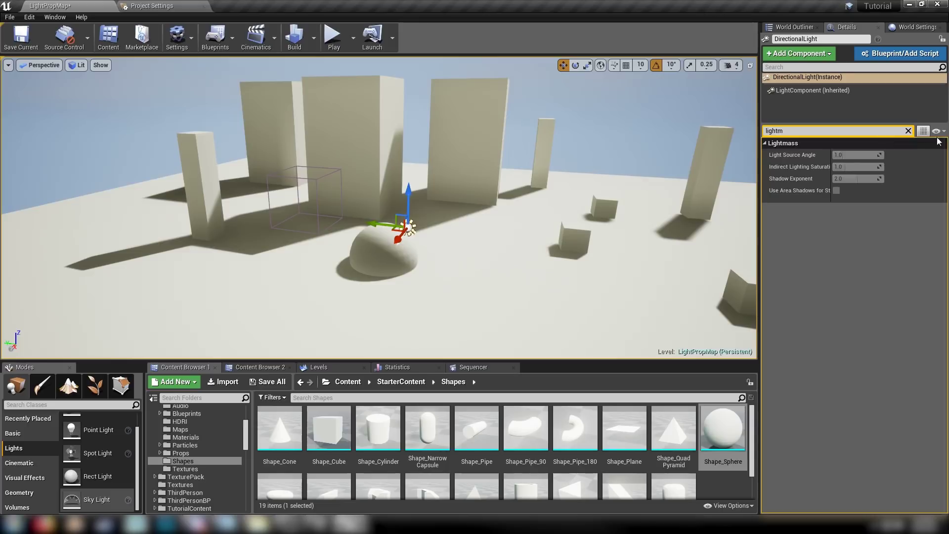
click(909, 131)
right_drag(596, 301, 548, 282)
key(w)
key(s)
key(s)
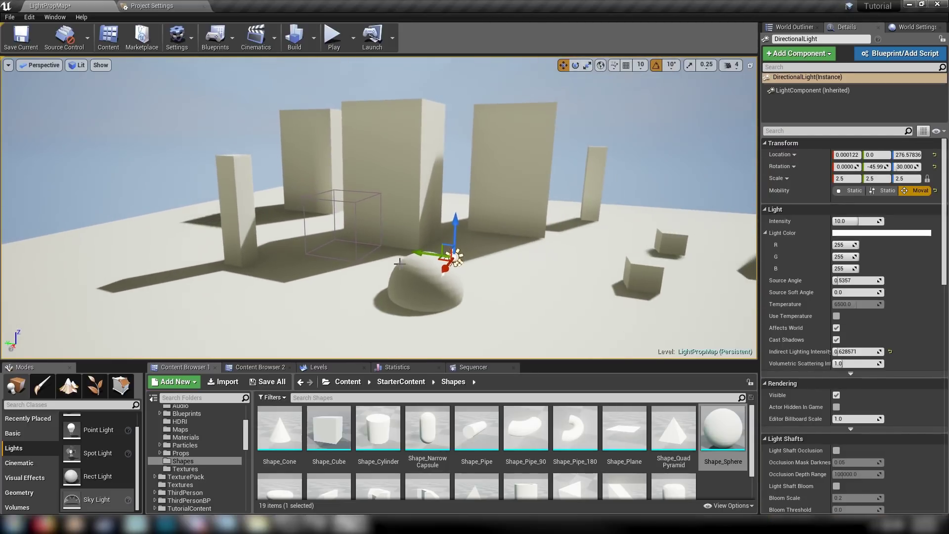
- Filter the PostProcessVolume's settings by "render", enable the Light Propagation Volume's Fade range override and set it to about 4.11
click(356, 257)
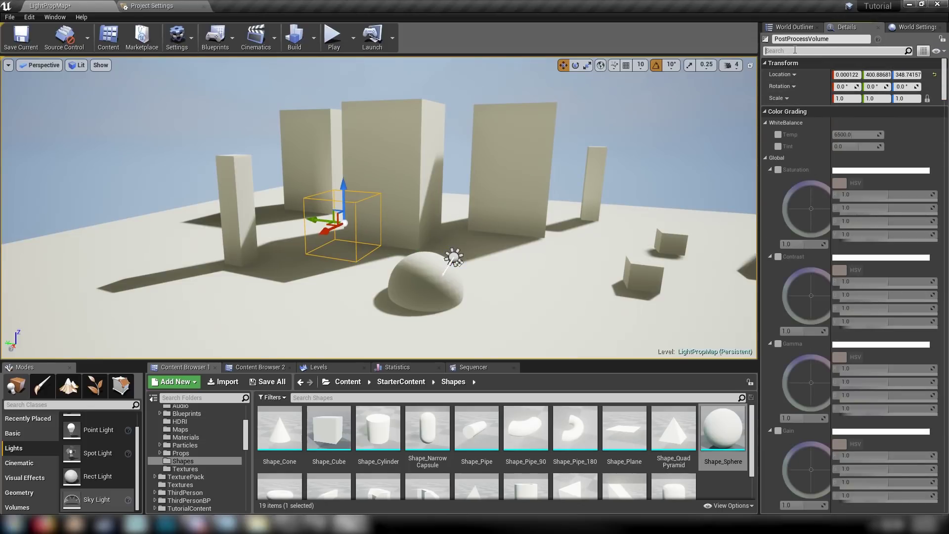
click(795, 50)
text(render)
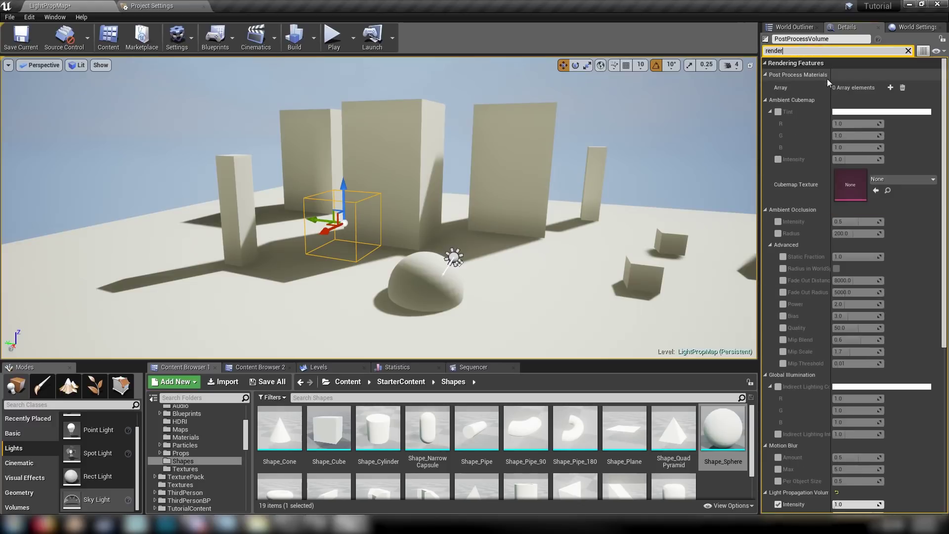
scroll(850, 86, down, 10)
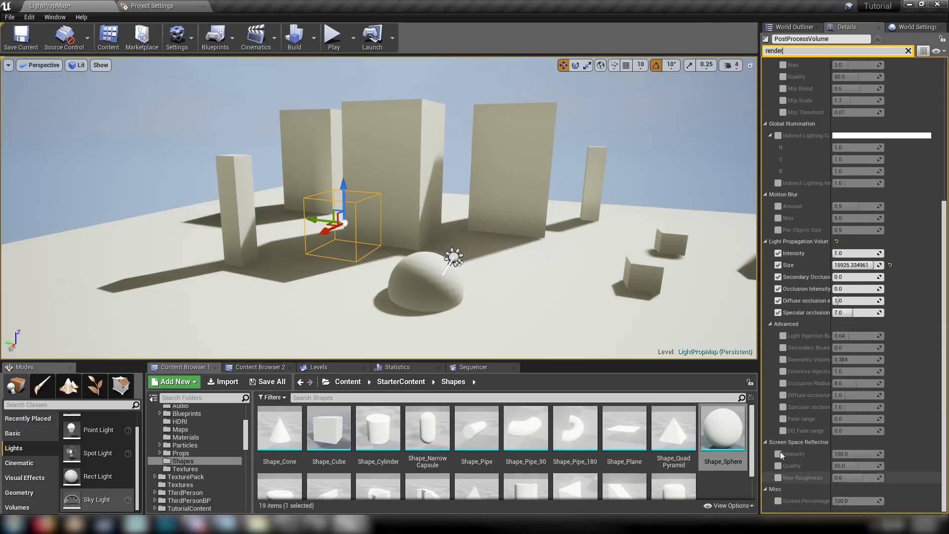
click(784, 419)
drag(843, 418, 856, 419)
key(s)
right_drag(518, 232, 591, 264)
key(w)
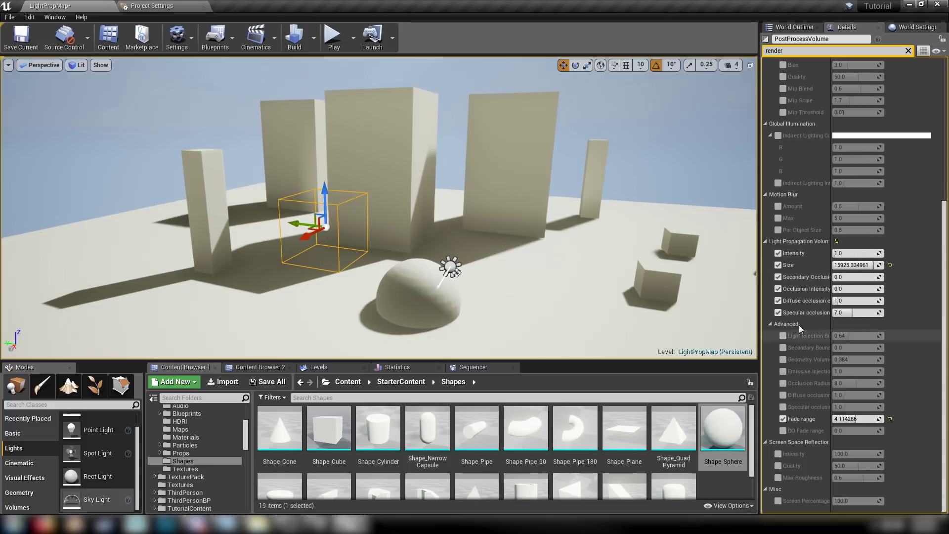
- Try a Light Propagation Volume Intensity of about 2.29 on the PostProcessVolume, and set it back to 1
mouse_move(842, 255)
mouse_down()
mouse_move(861, 254)
mouse_move(841, 254)
mouse_up()
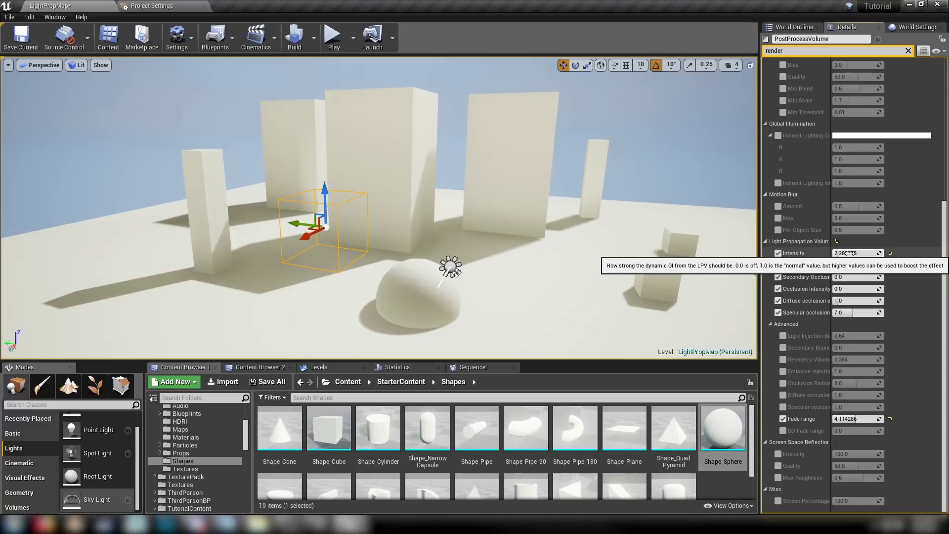
click(850, 254)
text(1)
key(Return)
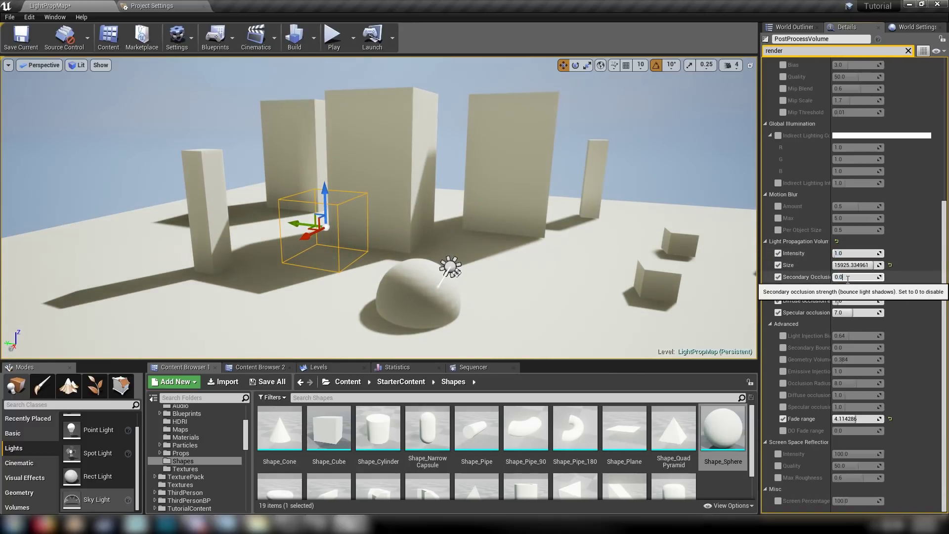
- Set the Light Propagation Volume's Secondary Occlusion to about 0.26, Occlusion Intensity to about 0.48 and diffuse occlusion exponent to about 2.84
drag(856, 277, 851, 289)
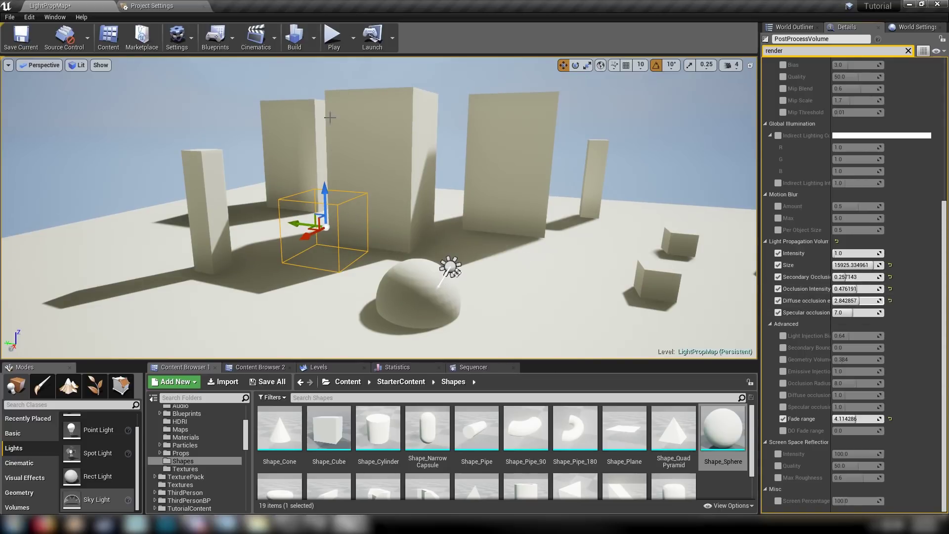
mouse_move(487, 188)
right_down()
mouse_move(401, 178)
mouse_move(475, 188)
right_up()
key(s)
right_drag(441, 262, 433, 259)
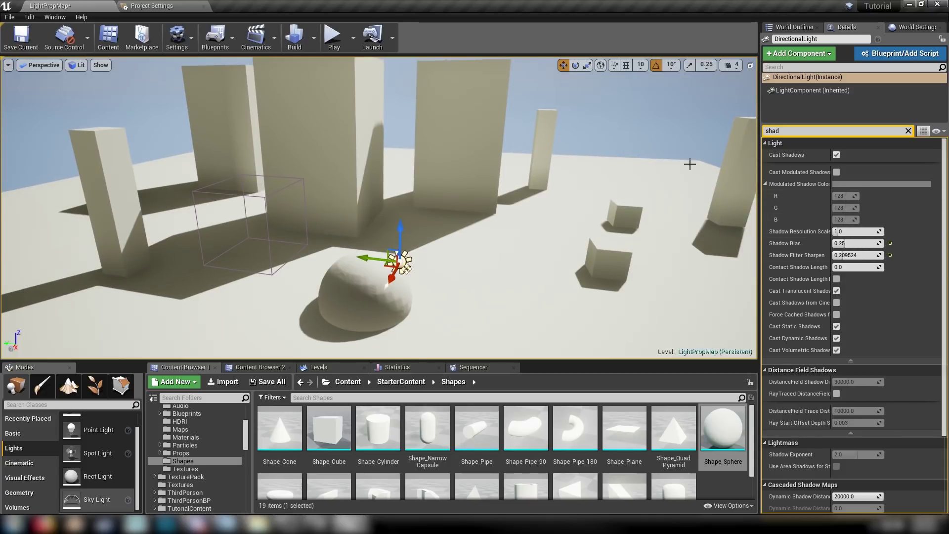
- Set the DirectionalLight's Shadow Resolution Scale to 0.65, Shadow Bias to about 0.15 and Shadow Filter Sharpen to 0.2
drag(854, 233, 866, 233)
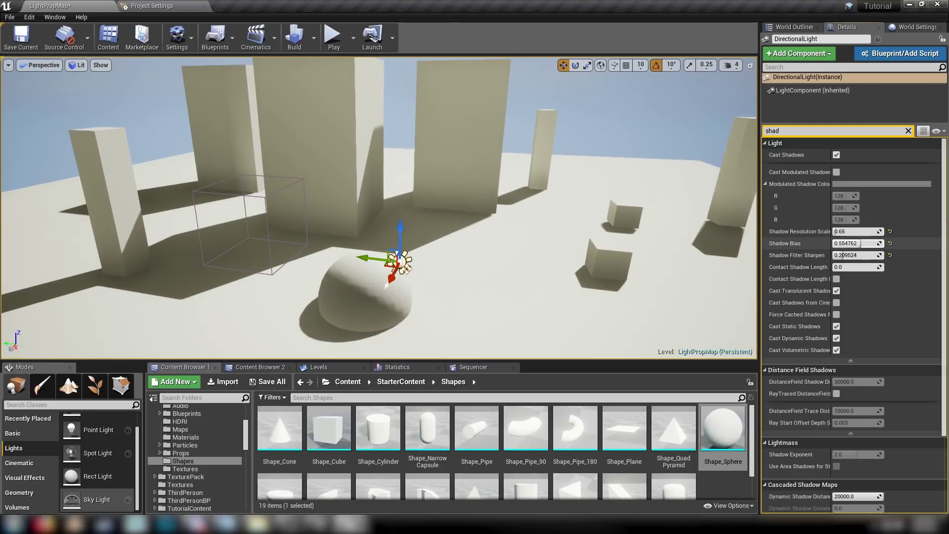
drag(860, 243, 835, 243)
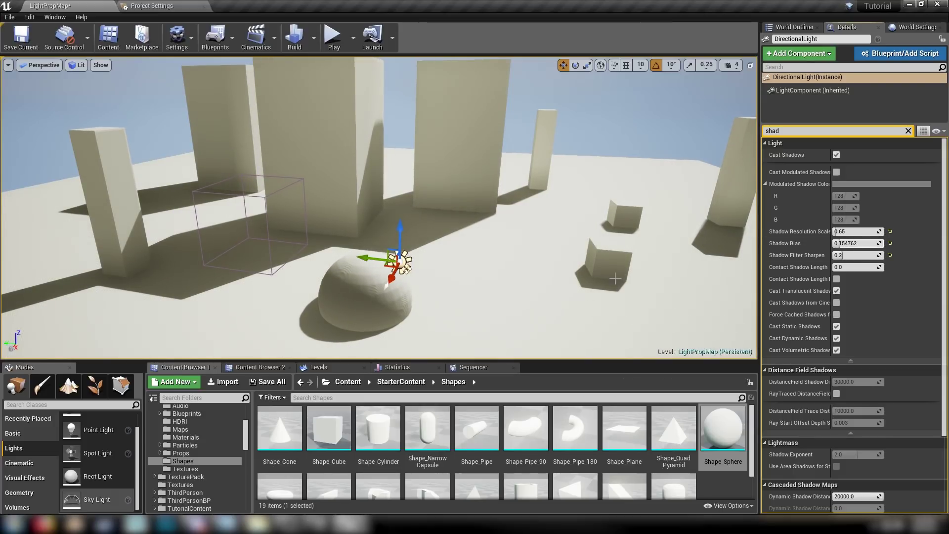
- Raise the DirectionalLight's Shadow Bias in stages to about 0.68 to compare the shadows of the blocks and cubes
mouse_move(689, 198)
right_down()
mouse_move(744, 198)
mouse_move(688, 197)
right_up()
click(518, 214)
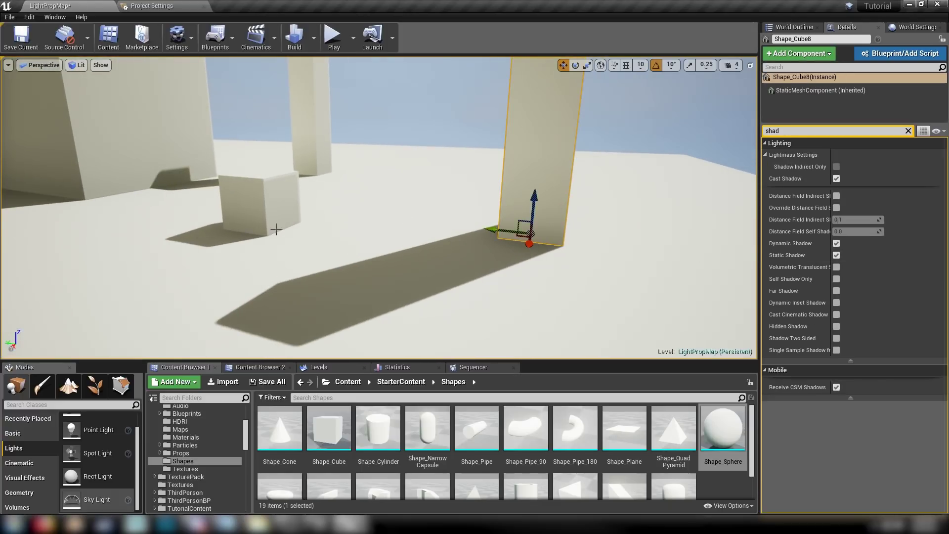
drag(275, 227, 276, 227)
click(256, 186)
drag(256, 186, 256, 186)
right_drag(257, 186, 256, 186)
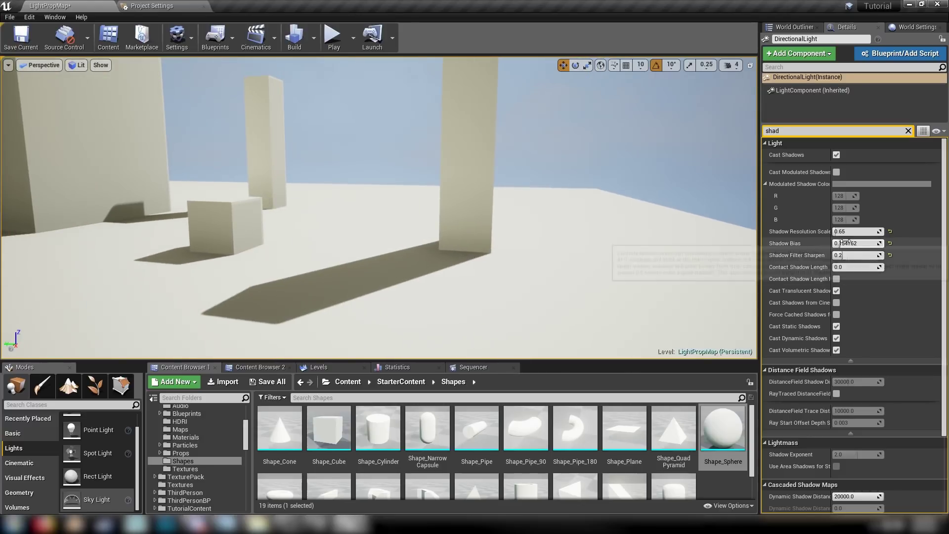
mouse_move(840, 243)
mouse_down()
mouse_move(863, 243)
mouse_move(843, 243)
mouse_up()
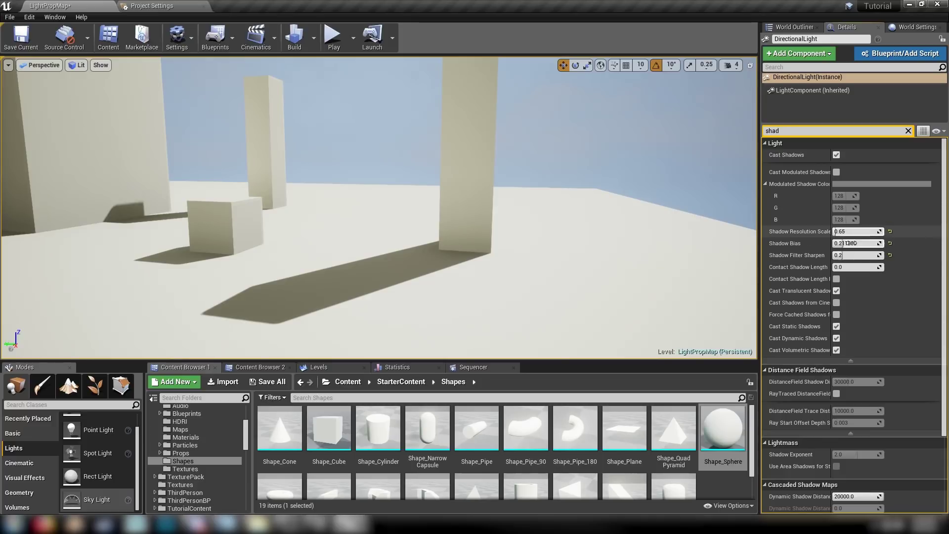
drag(848, 243, 856, 243)
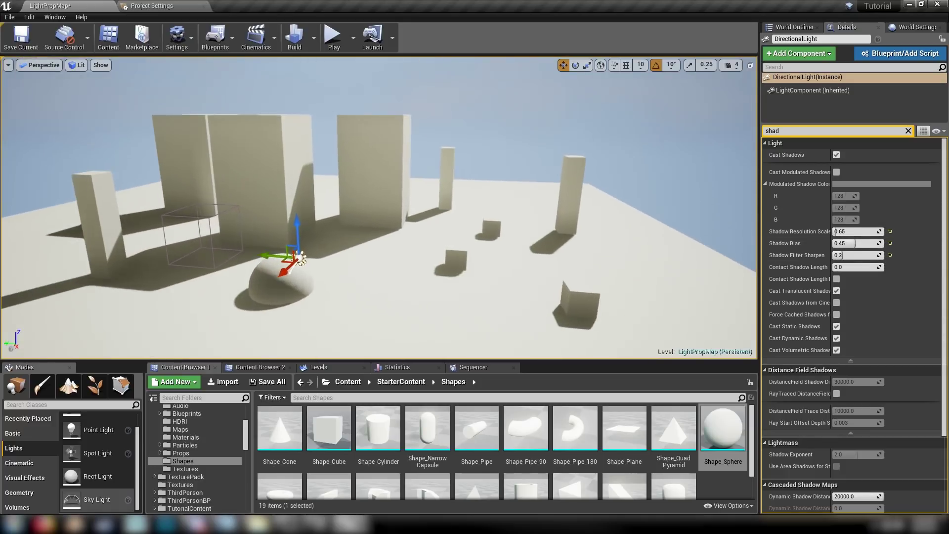
drag(857, 244, 871, 244)
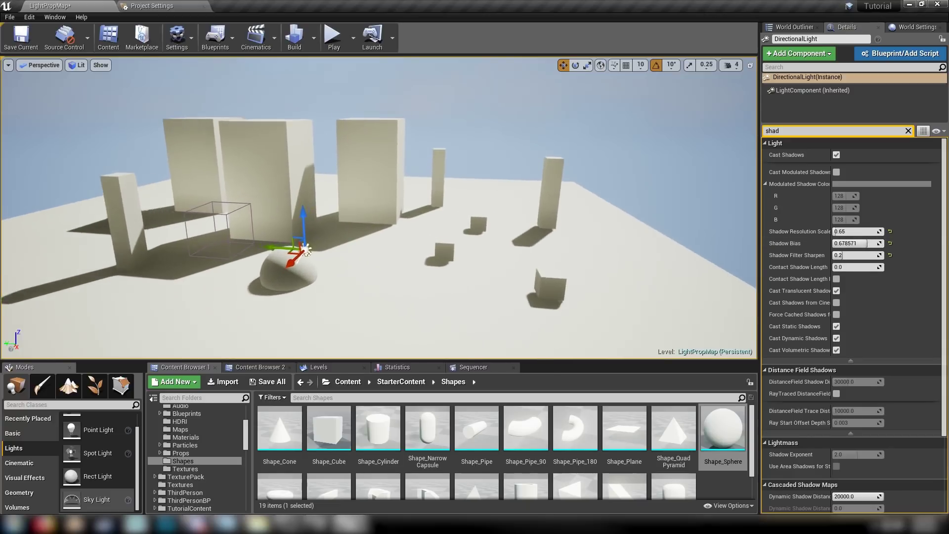
right_drag(379, 208, 380, 239)
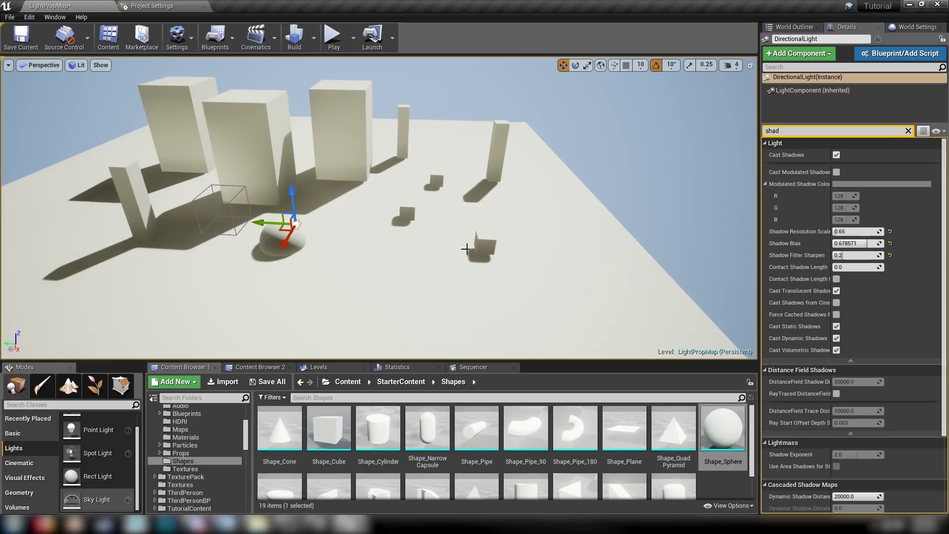
- Lower the DirectionalLight's Shadow Bias to about 0.19, check the shading on the sphere, and raise the bias again
drag(848, 243, 846, 243)
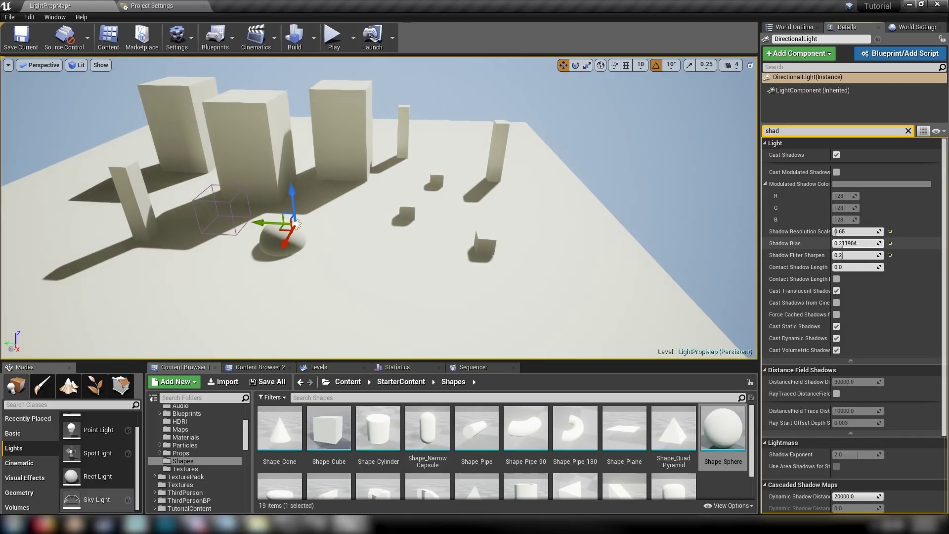
right_drag(445, 223, 346, 239)
key(w)
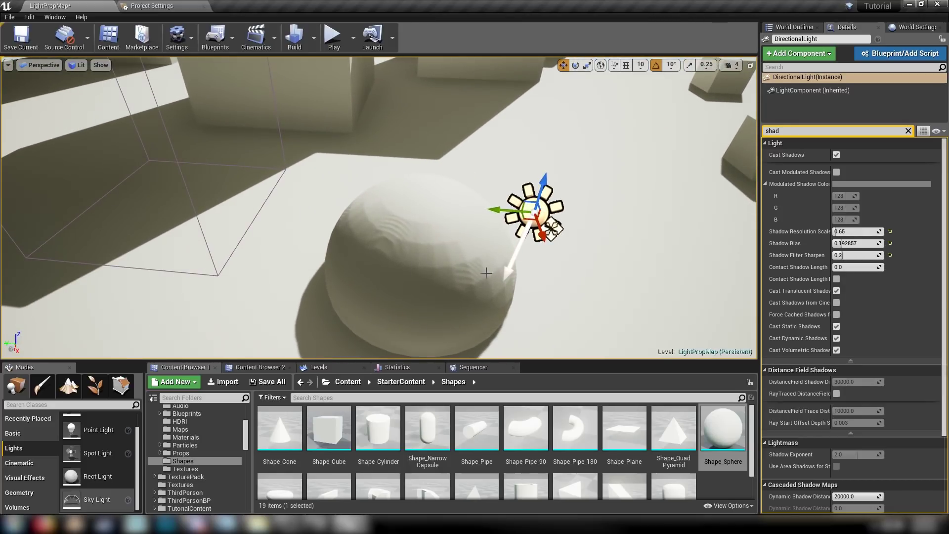
drag(843, 243, 858, 243)
key(s)
right_drag(642, 262, 642, 158)
right_drag(641, 242, 641, 240)
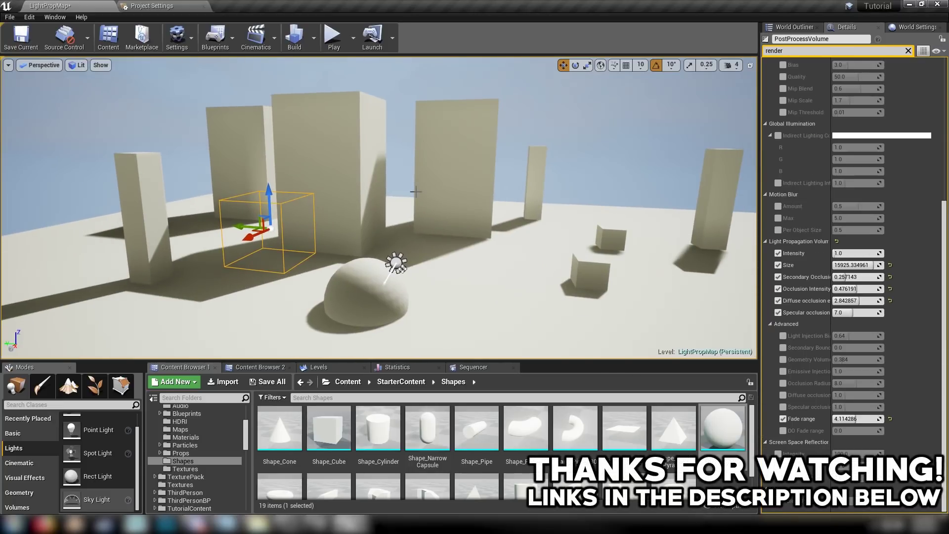
right_drag(425, 238, 416, 238)
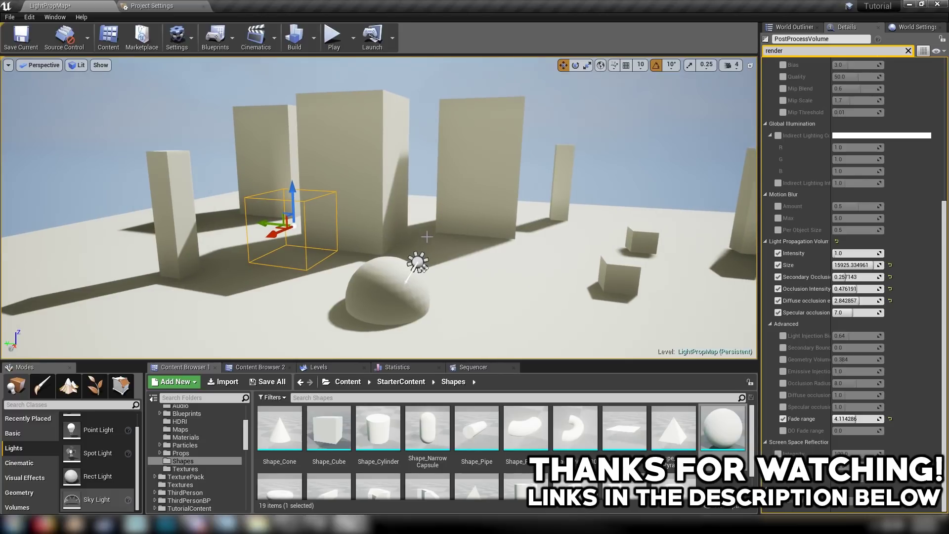
key(d)
right_drag(456, 210, 409, 217)
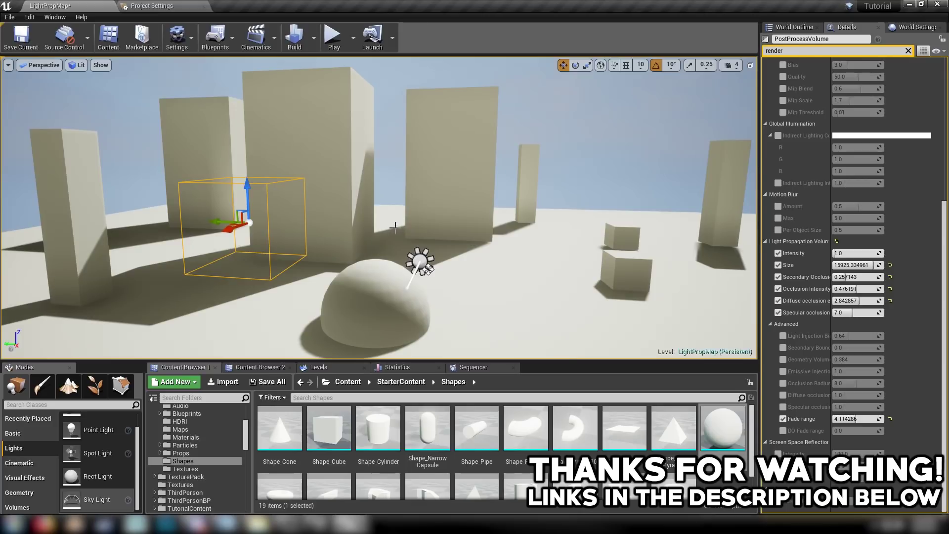
right_drag(382, 227, 405, 224)
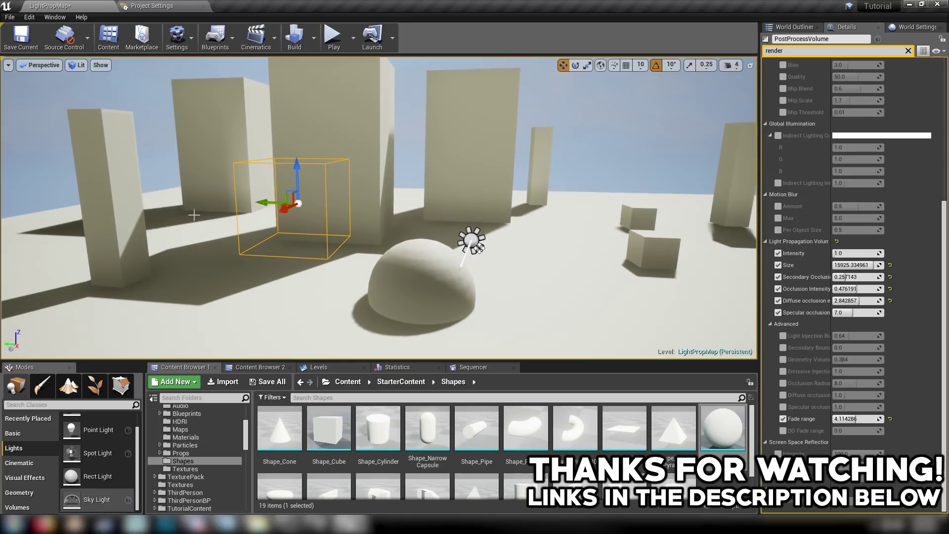